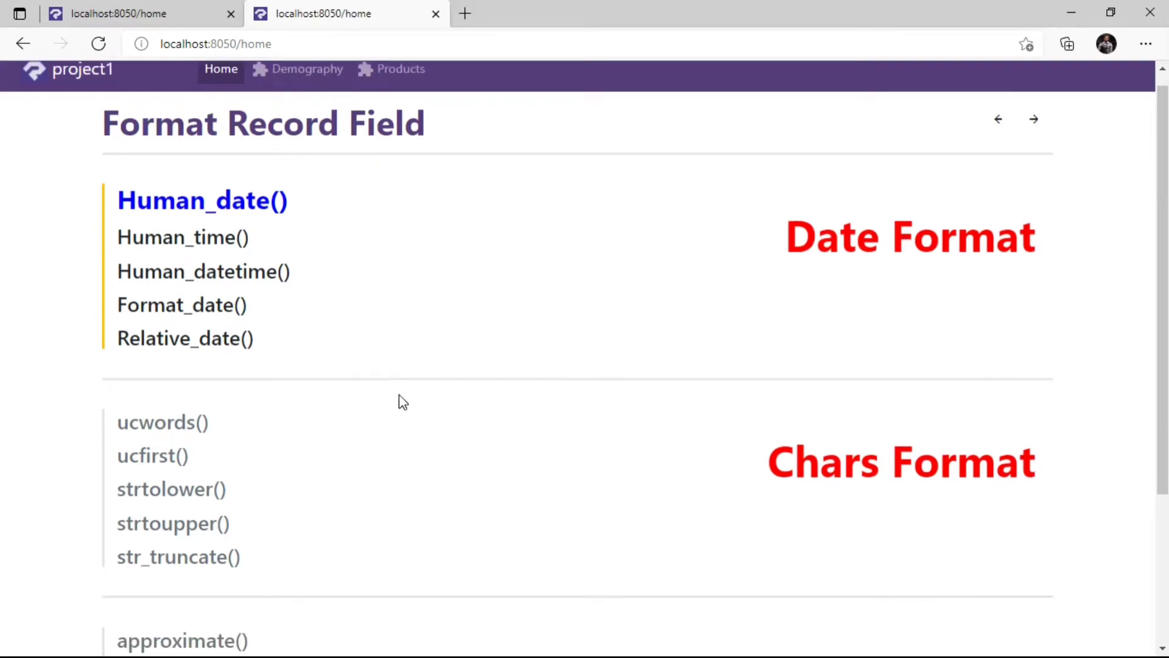
# - Examine the date format functions listed on the Format Record Field page, starting with Human_date()
pyautogui.scroll(4, 403, 402)
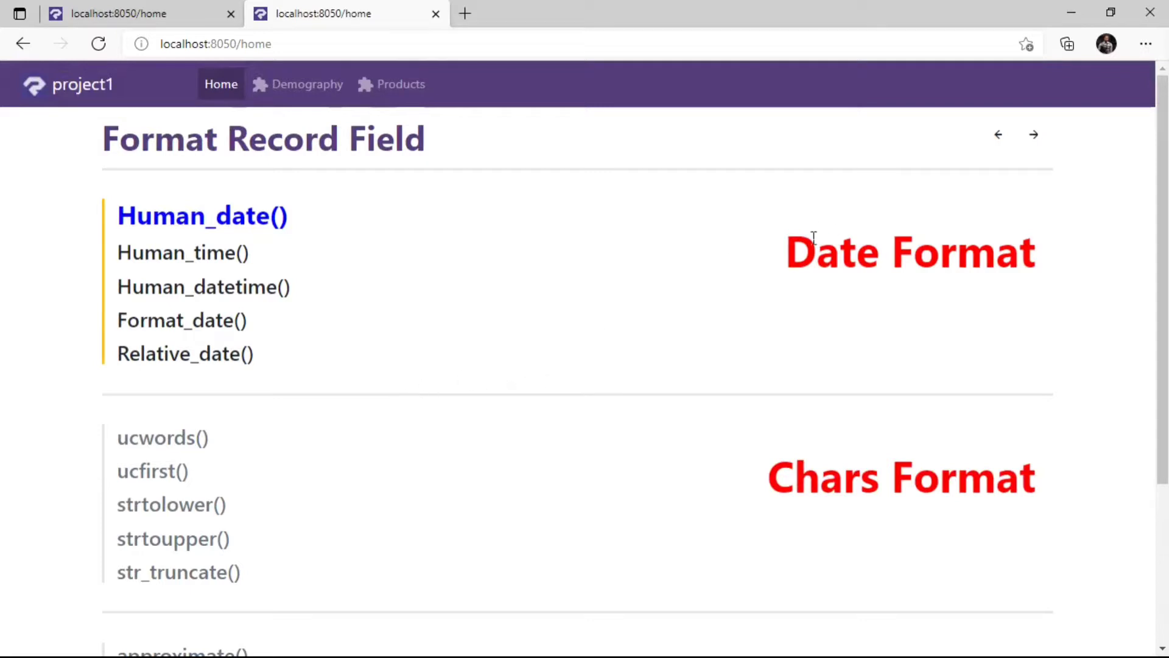
pyautogui.moveTo(786, 253)
pyautogui.mouseDown()
pyautogui.moveTo(1014, 268)
pyautogui.moveTo(778, 250)
pyautogui.mouseUp()
pyautogui.click(1015, 265)
pyautogui.click(851, 258)
pyautogui.scroll(-3, 1040, 280)
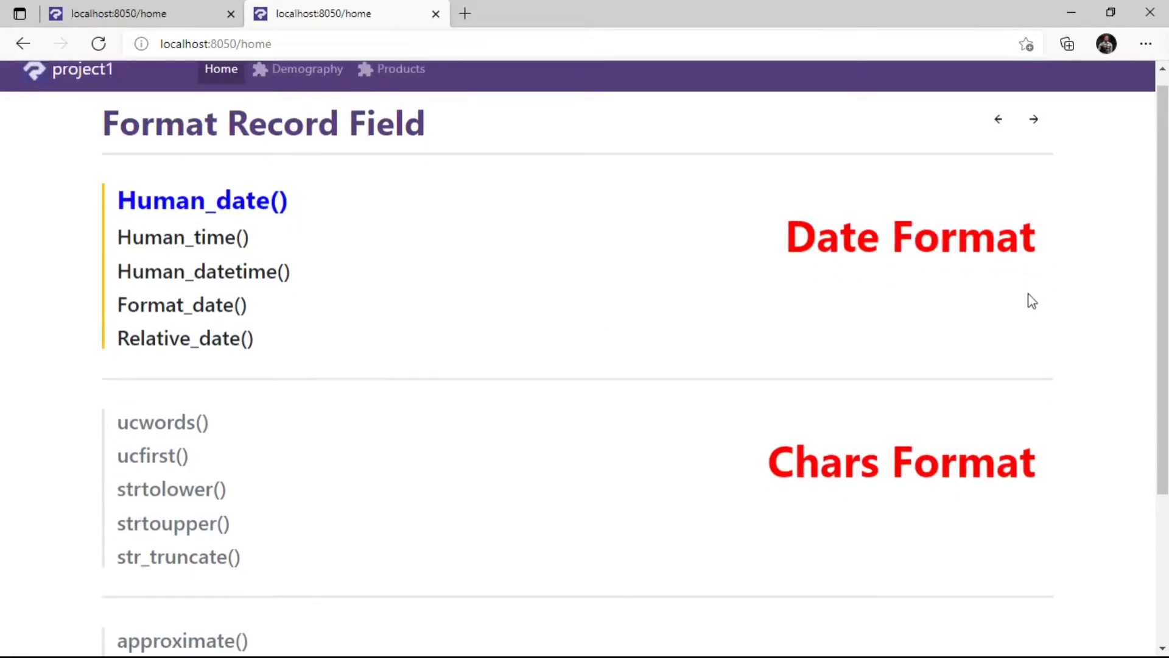
pyautogui.moveTo(1041, 308); pyautogui.dragTo(798, 303)
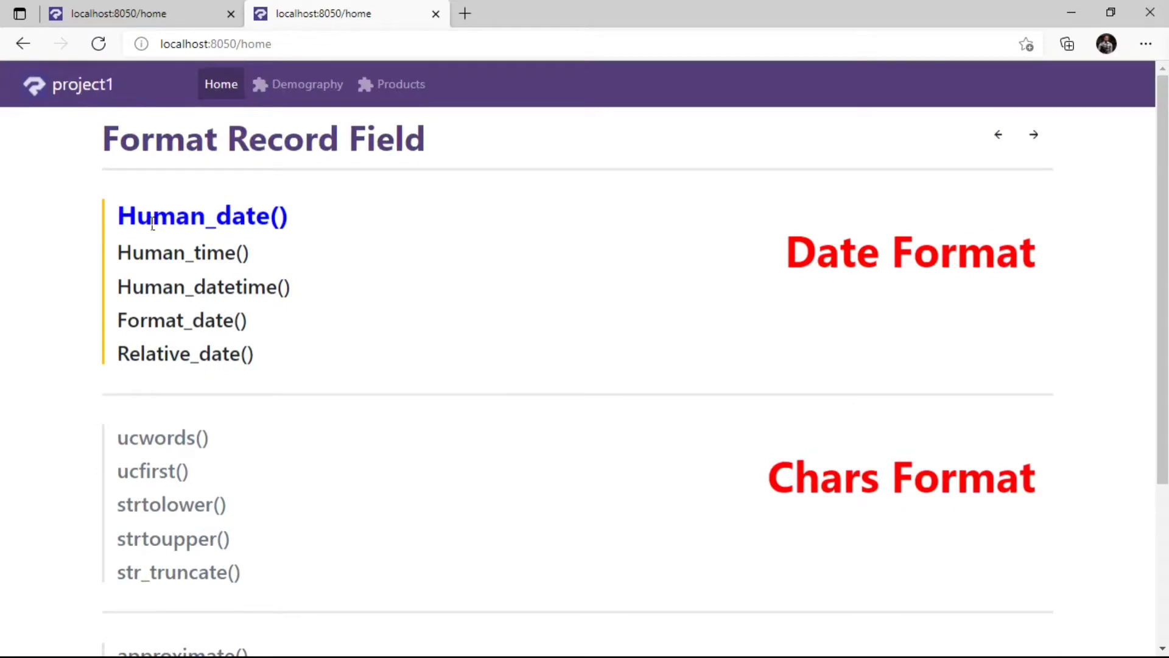
pyautogui.moveTo(118, 217); pyautogui.dragTo(319, 220)
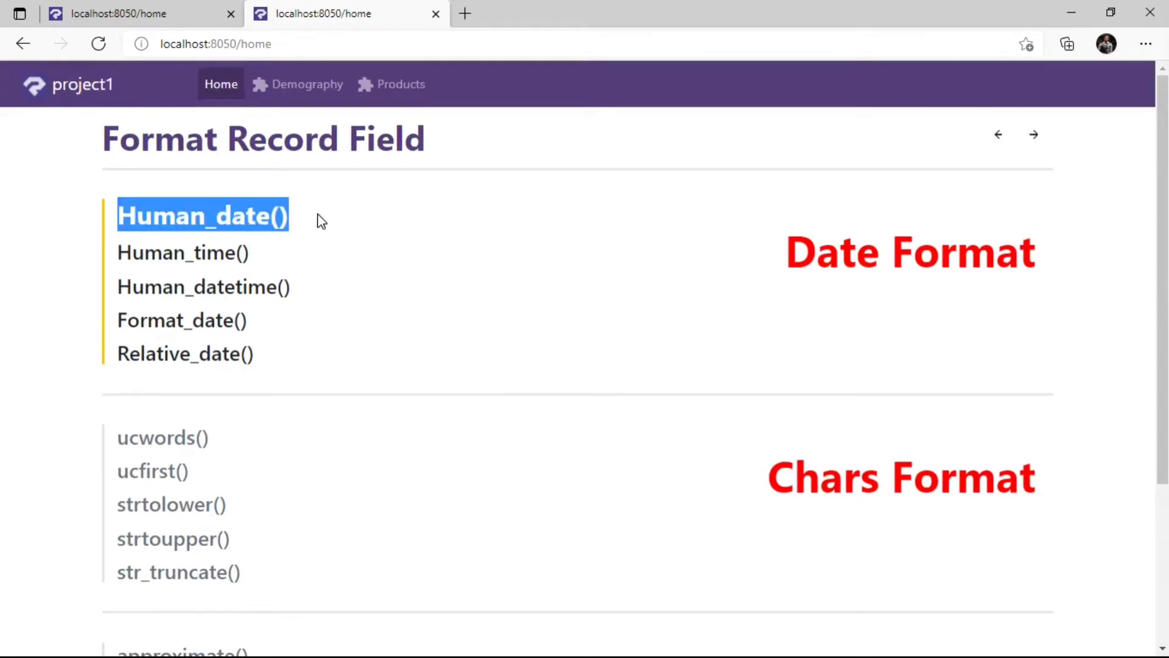
pyautogui.click(318, 219)
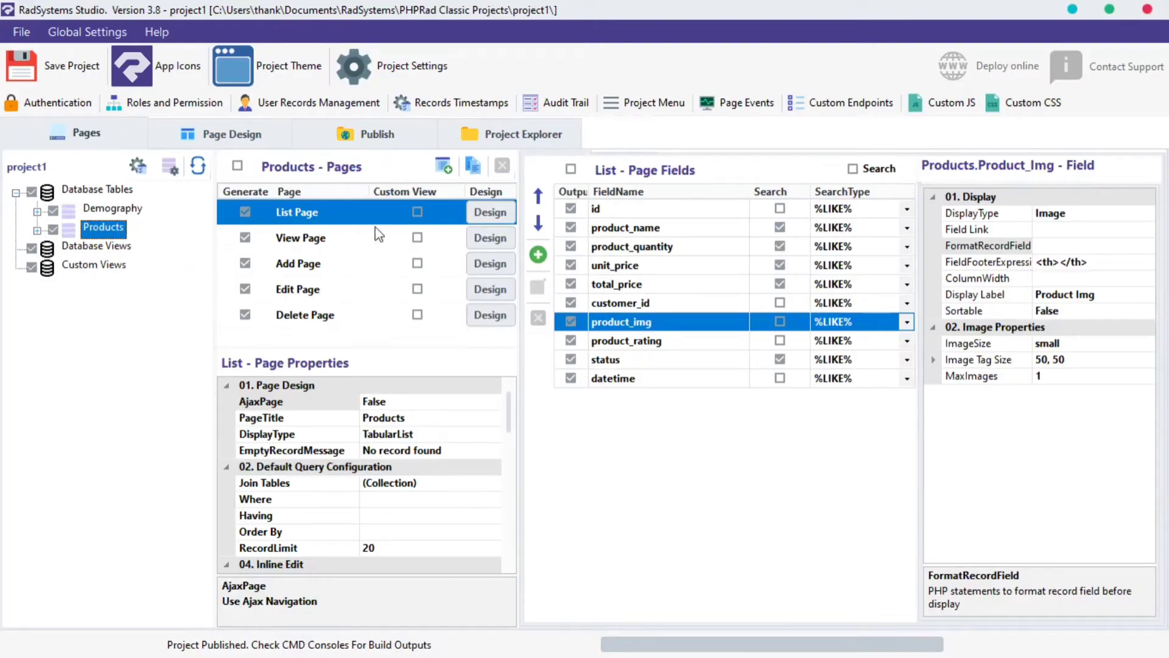
# - On the Products List Page, set the datetime field's FormatRecordField to --human_date--
pyautogui.click(363, 208)
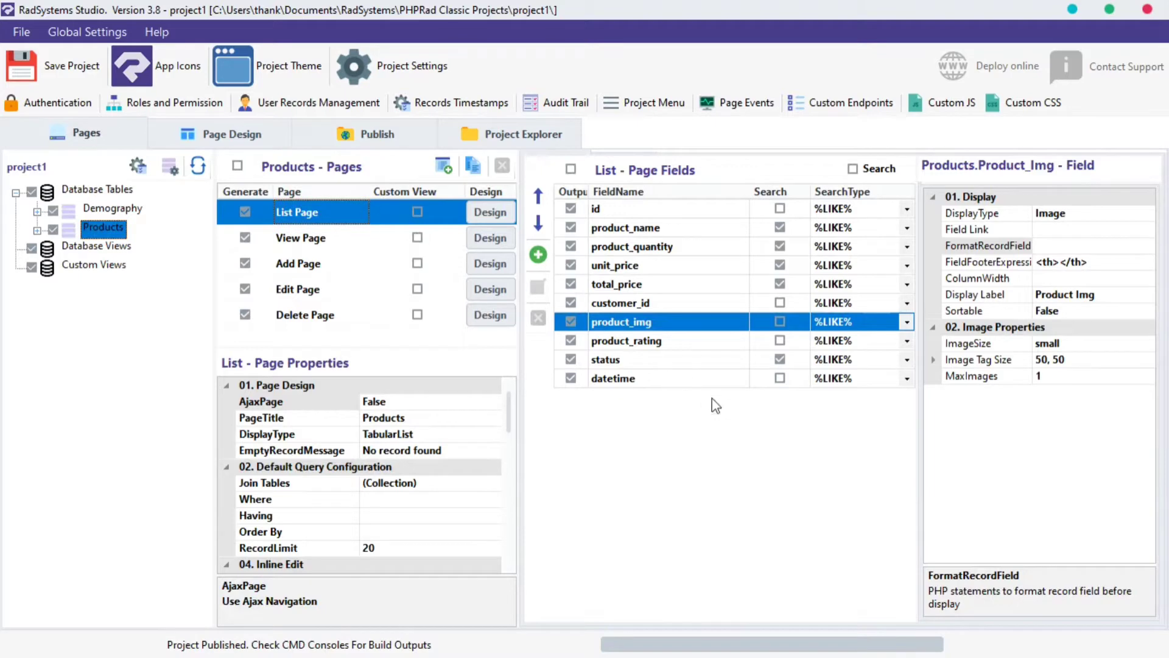
pyautogui.click(682, 378)
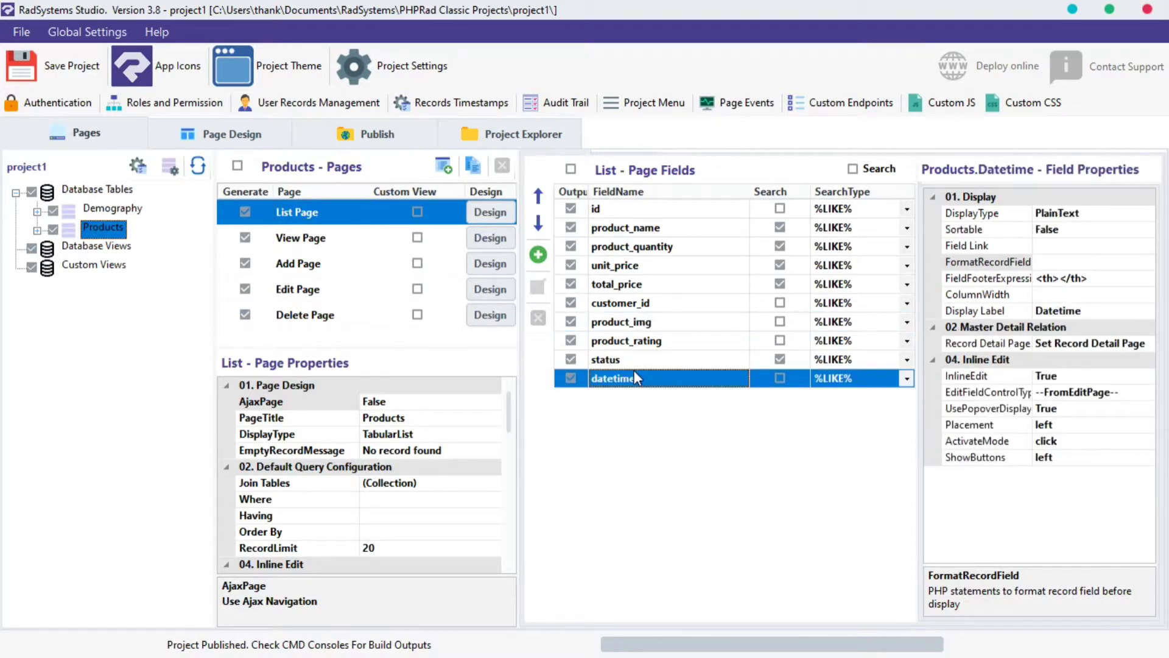
pyautogui.click(1049, 263)
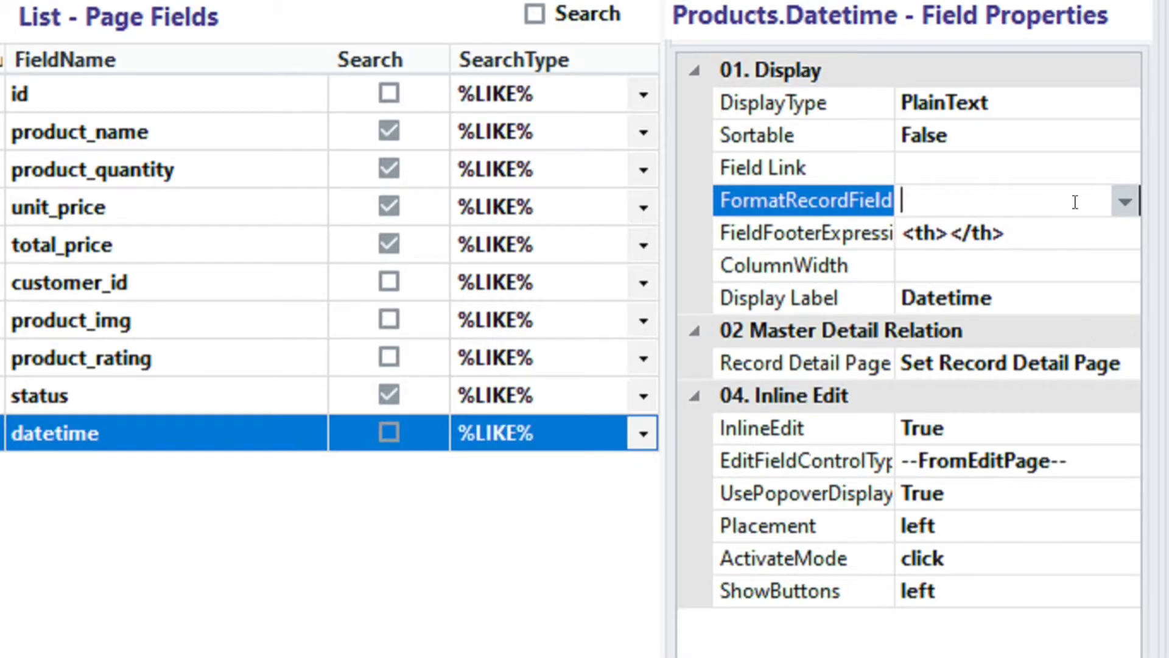
pyautogui.click(1146, 263)
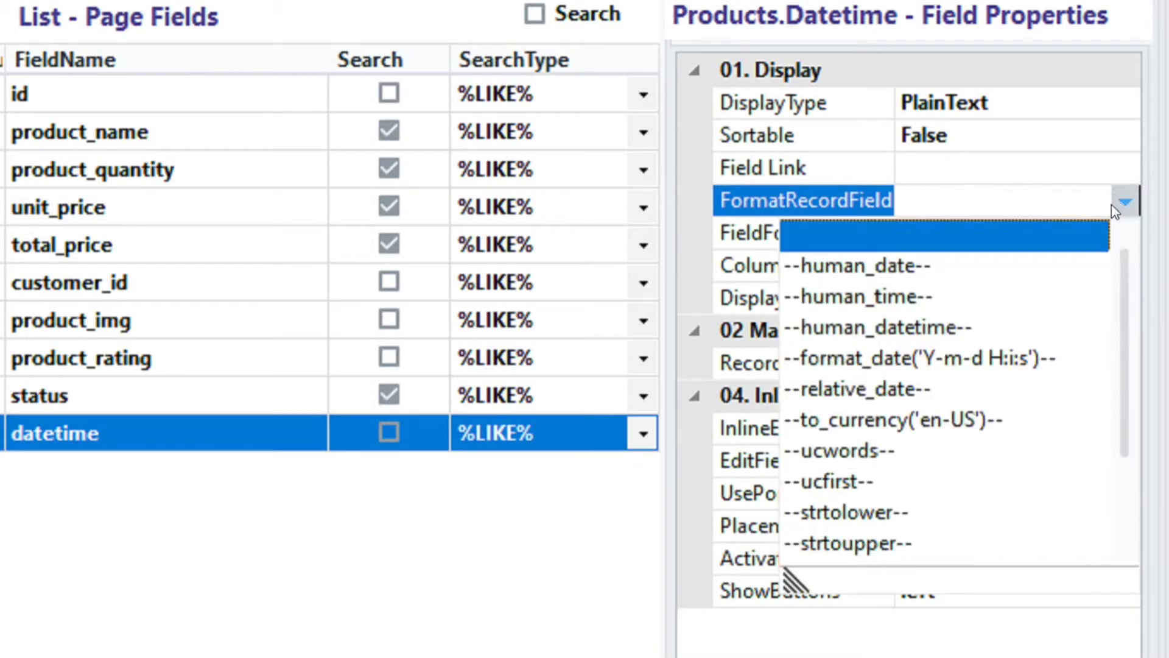
pyautogui.click(842, 268)
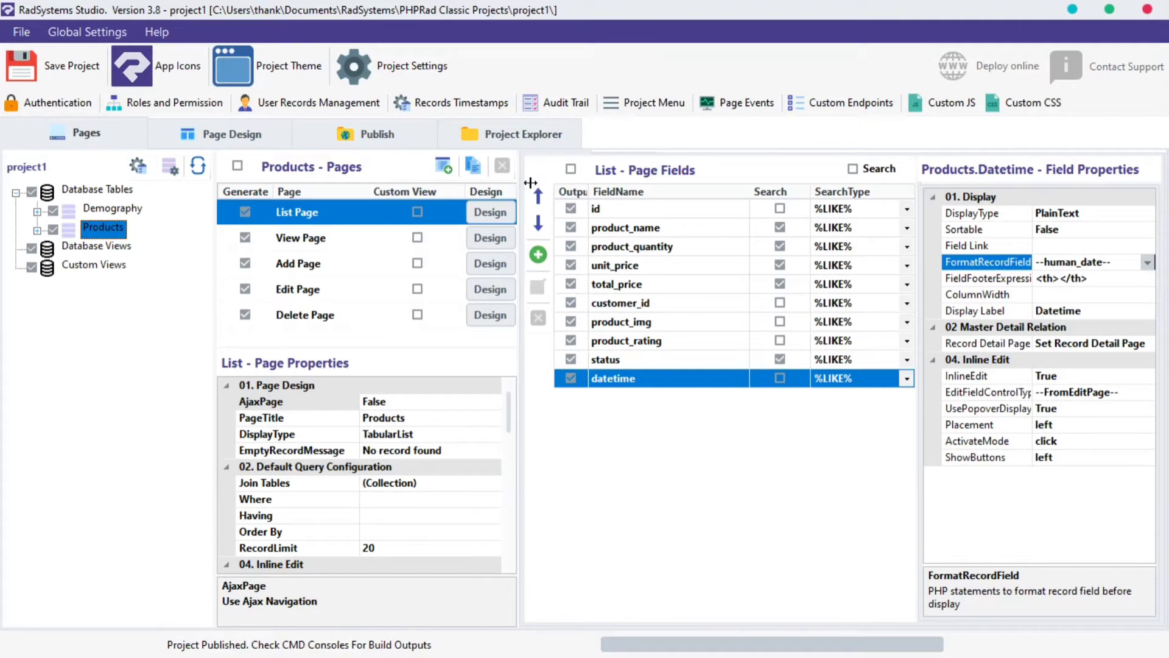
# - Publish the project and reload the Products page in the browser to check the human_date output in the Datetime column
pyautogui.click(385, 142)
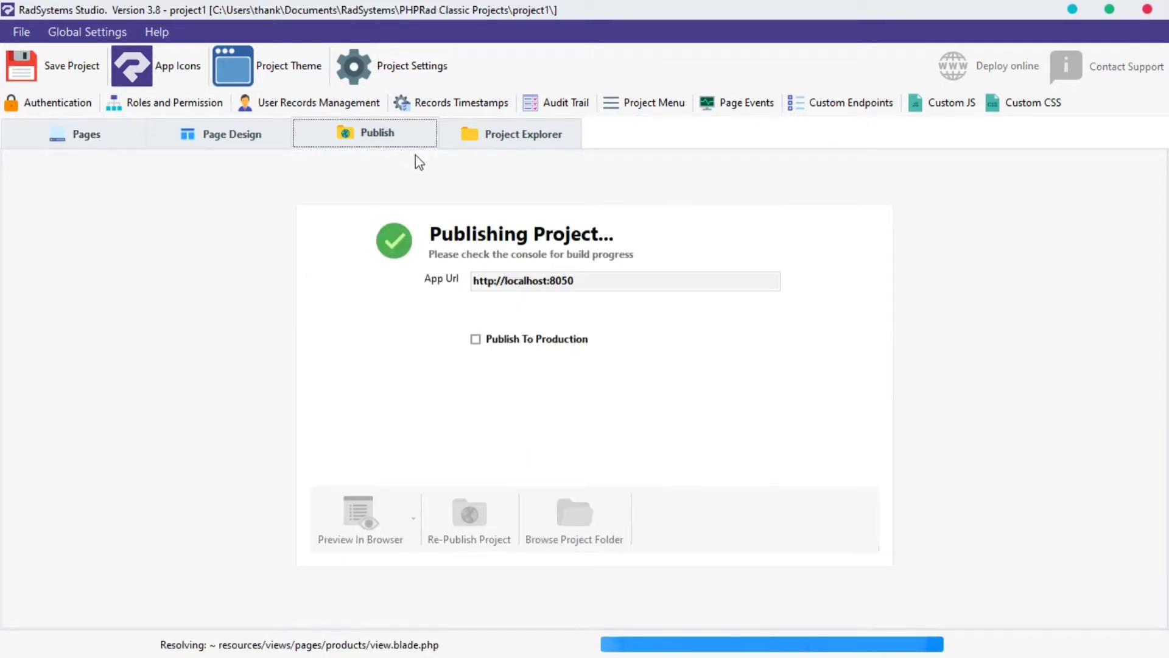
pyautogui.click(579, 626)
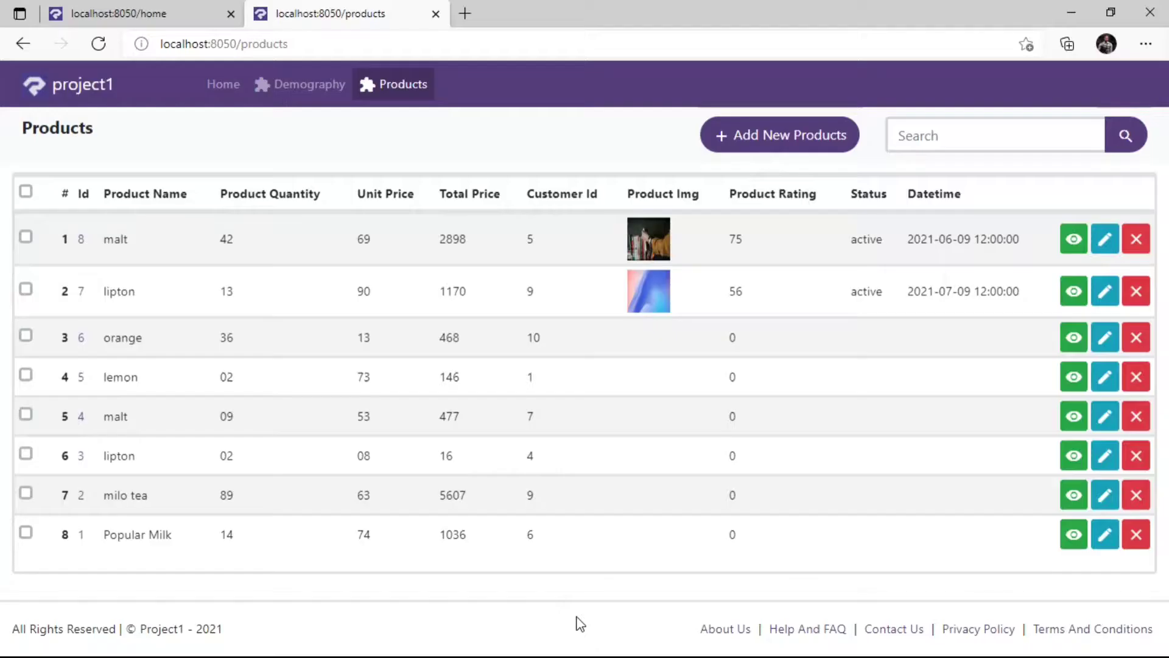
pyautogui.click(96, 46)
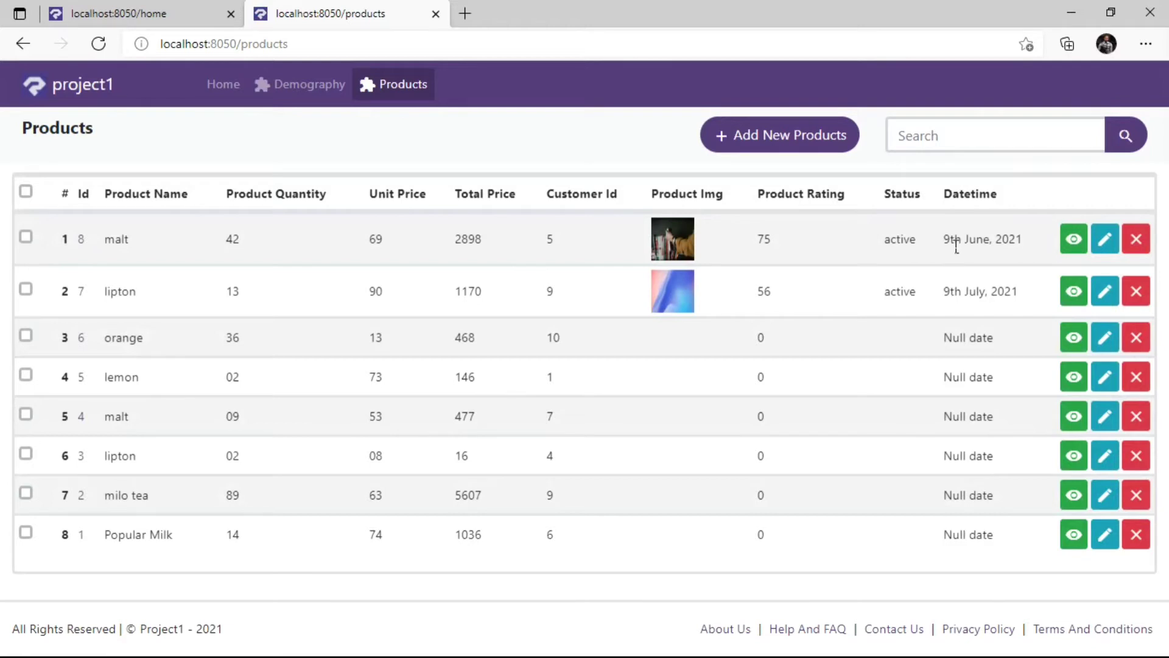
pyautogui.moveTo(944, 241); pyautogui.dragTo(1026, 247)
pyautogui.click(1028, 247)
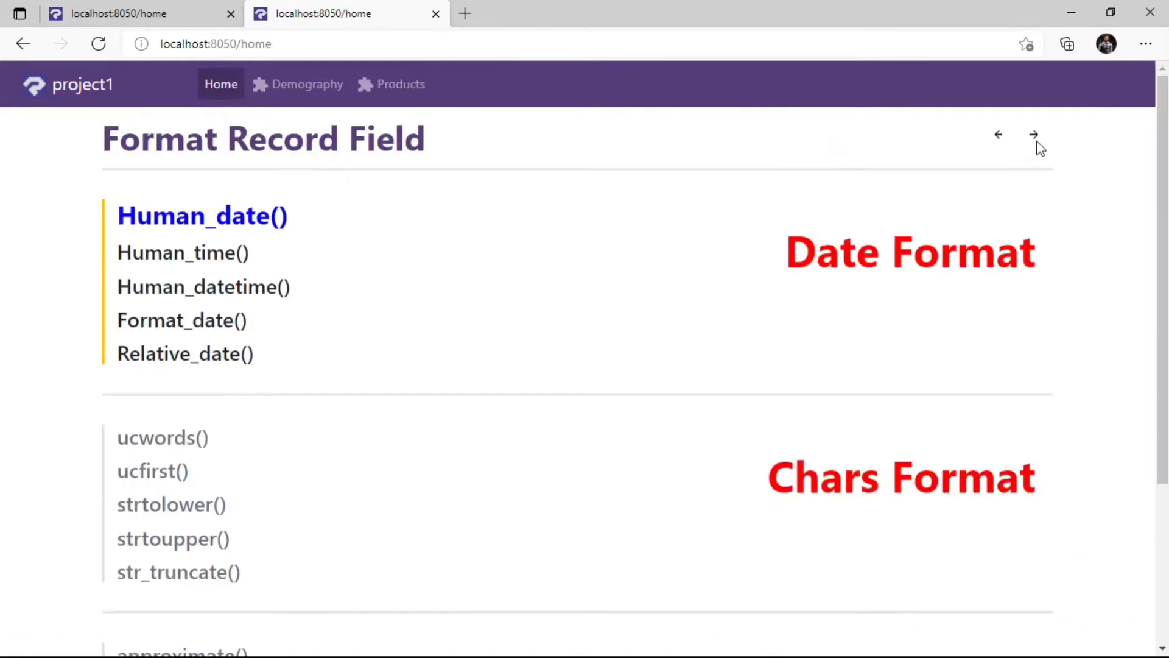
# - Advance the format overview to the next function, and set the Products datetime field's FormatRecordField to --human_time--
pyautogui.click(1035, 136)
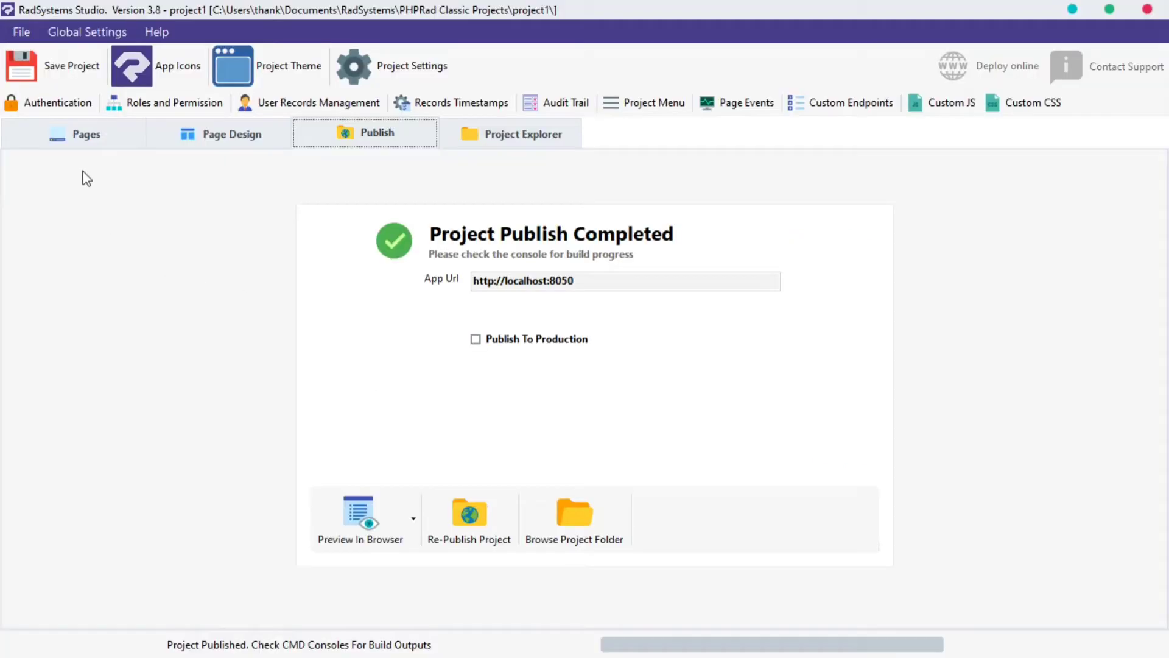
pyautogui.click(78, 134)
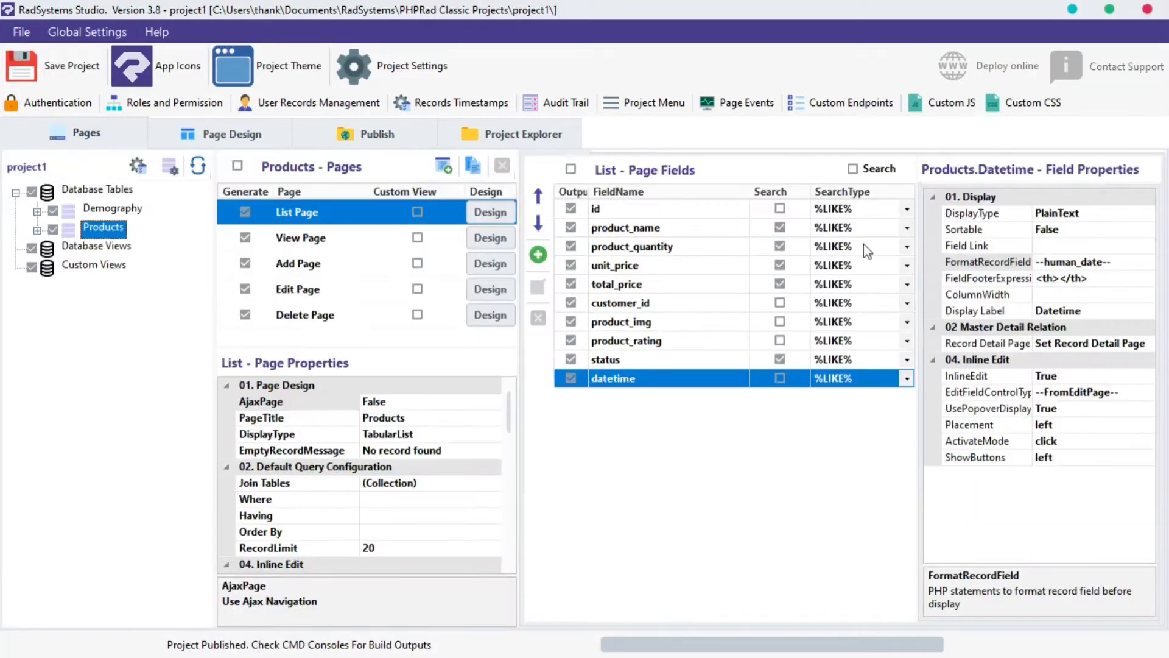
pyautogui.click(1075, 262)
pyautogui.click(1145, 263)
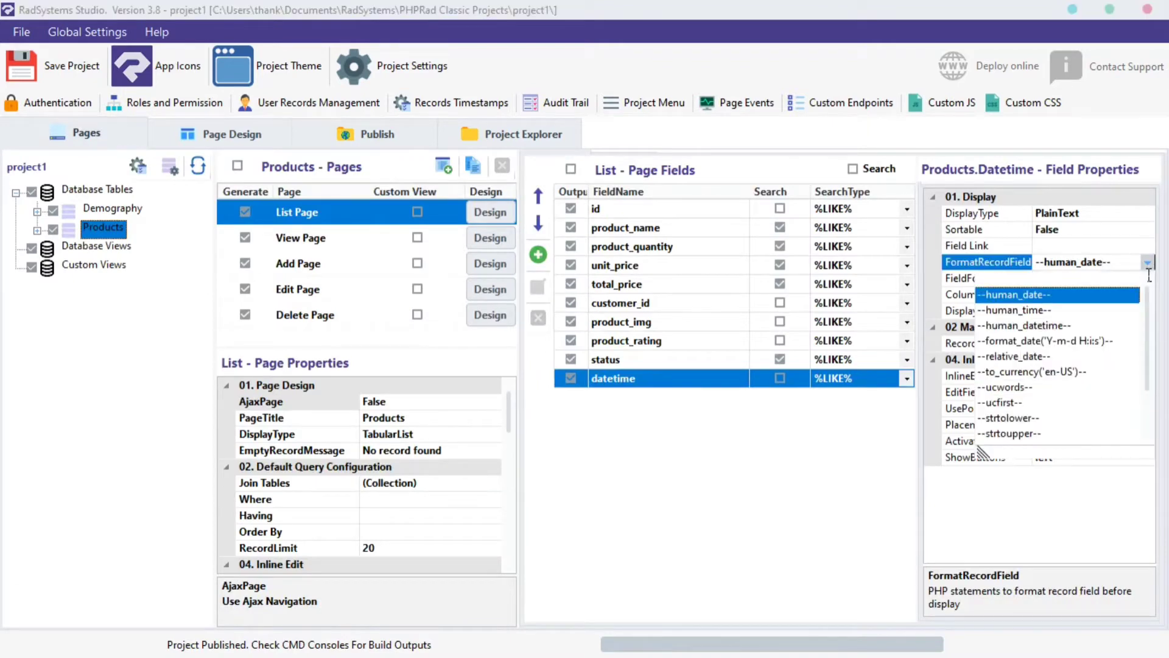
pyautogui.click(1003, 311)
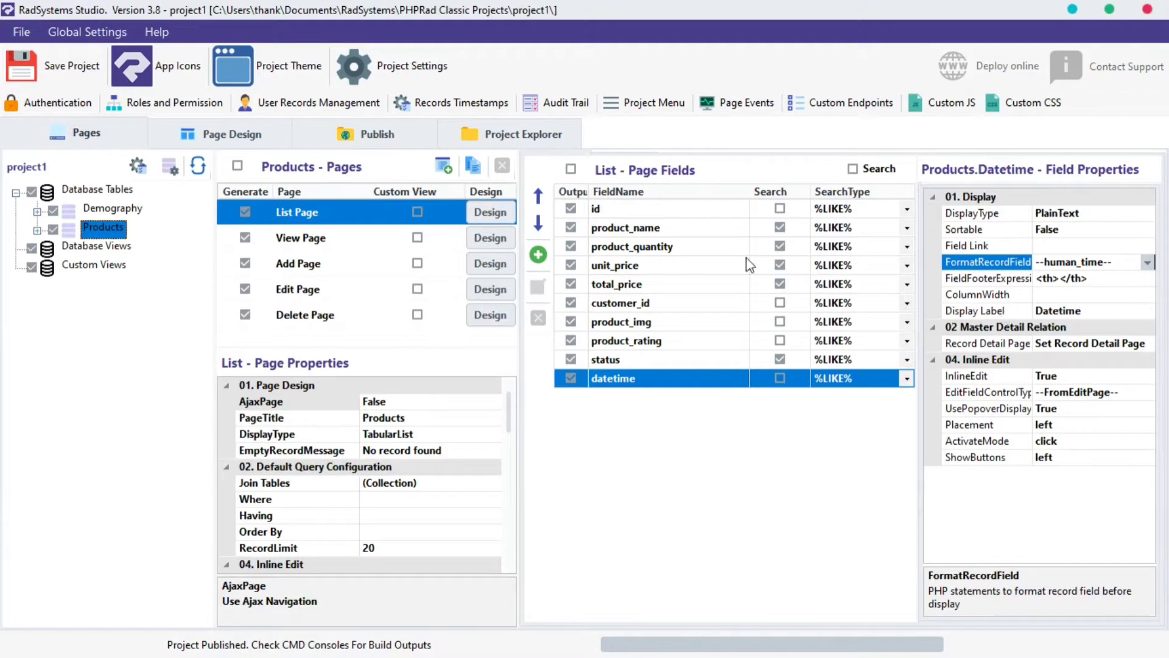
# - Publish the project and check the human_time output in the Products page's Datetime column
pyautogui.click(424, 143)
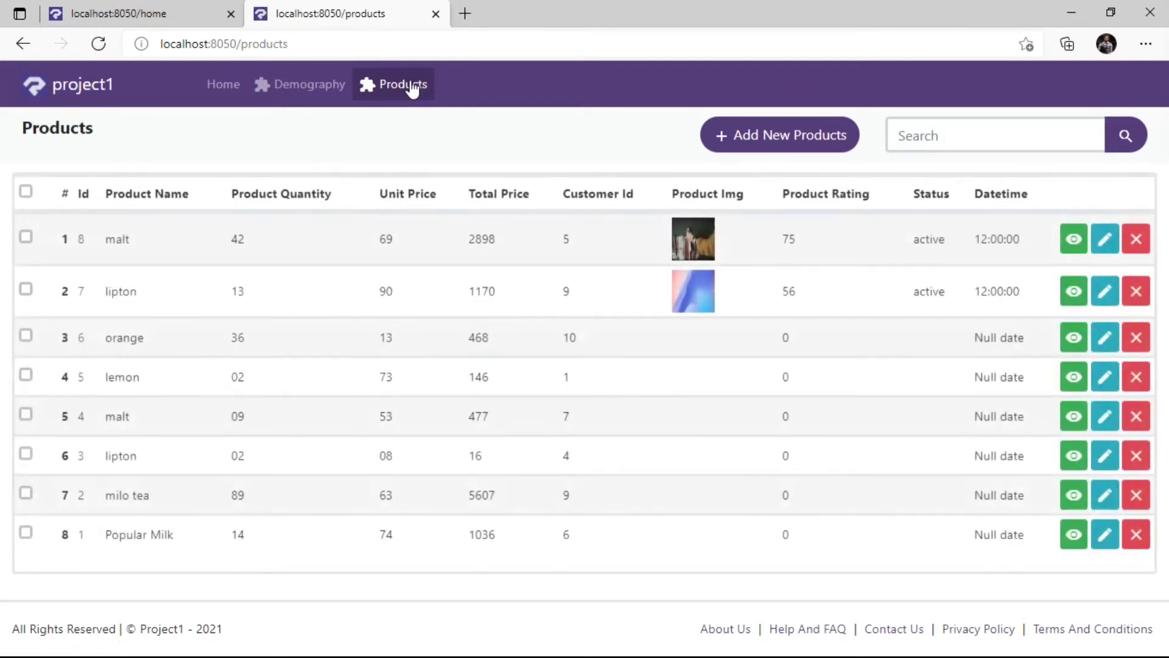
pyautogui.doubleClick(990, 242)
pyautogui.click(1035, 246)
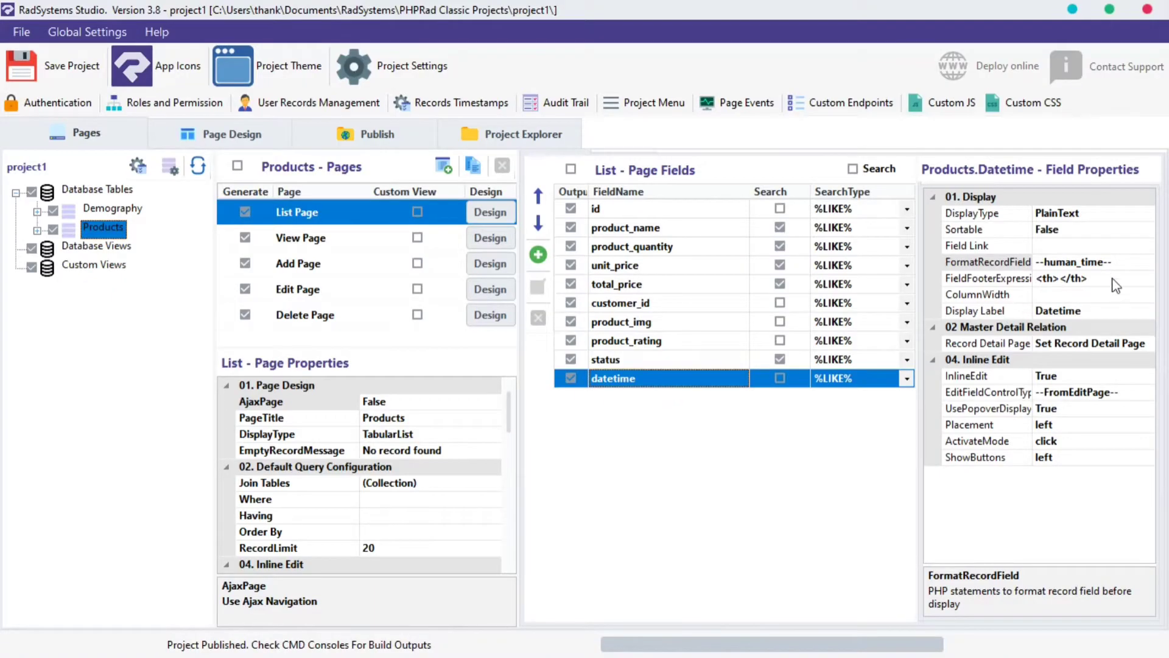
# - Change the Products datetime field's FormatRecordField to --human_datetime--
pyautogui.click(1149, 262)
pyautogui.click(1148, 262)
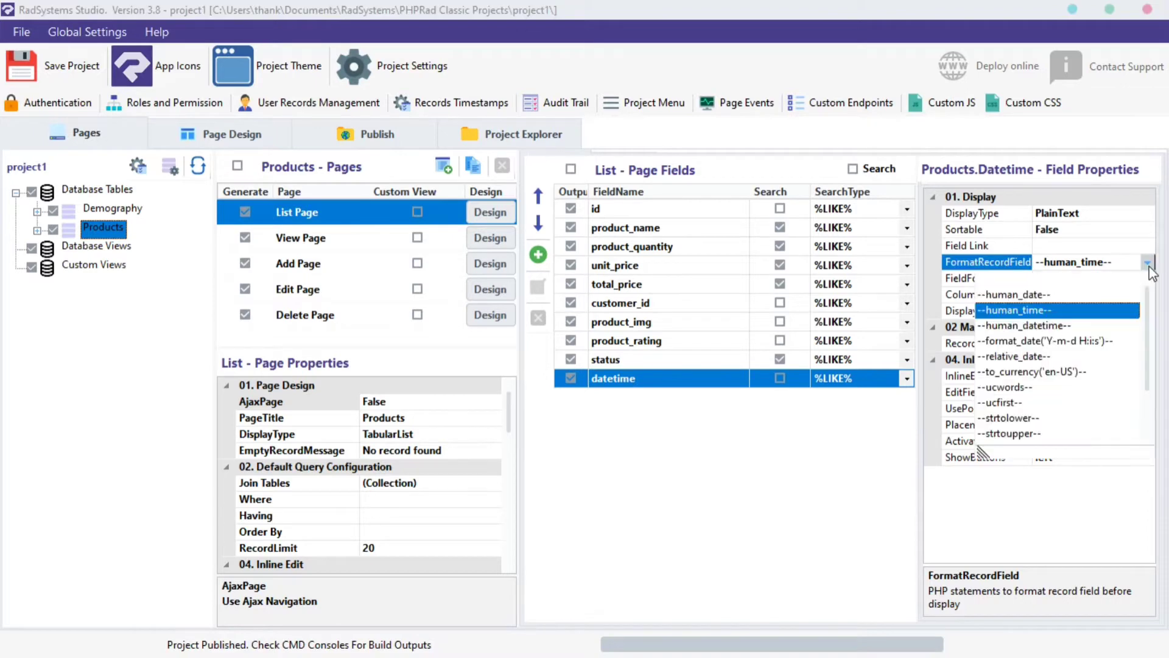
pyautogui.click(1039, 327)
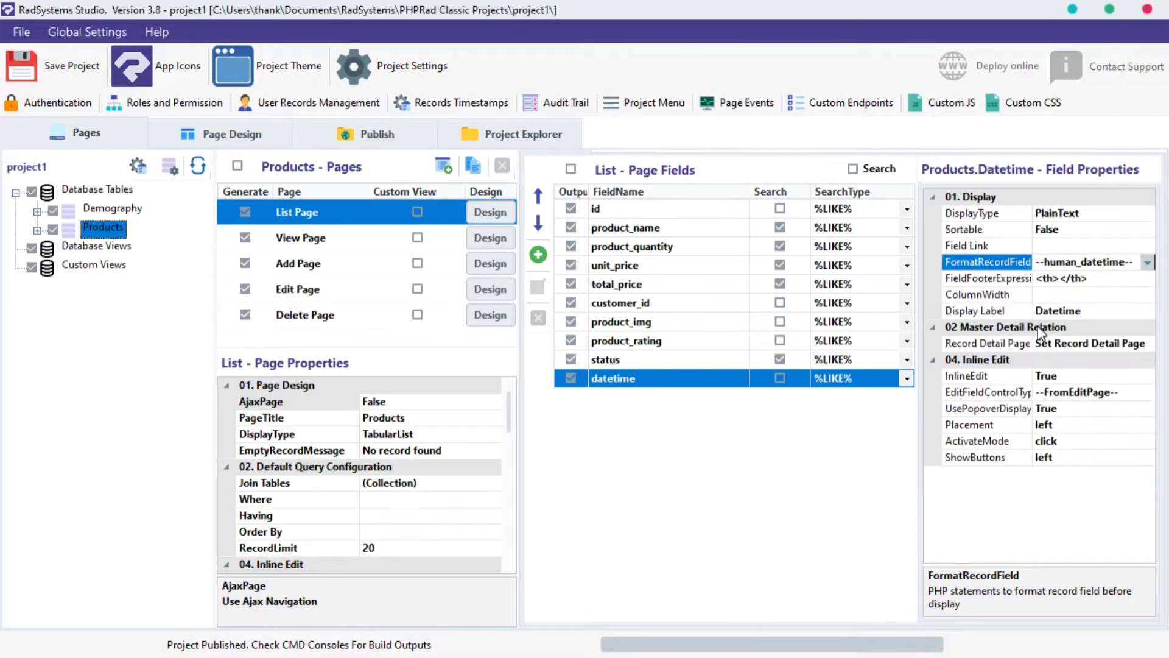
# - Publish the project and check the date and time parts of the human_datetime output on the Products page
pyautogui.click(377, 135)
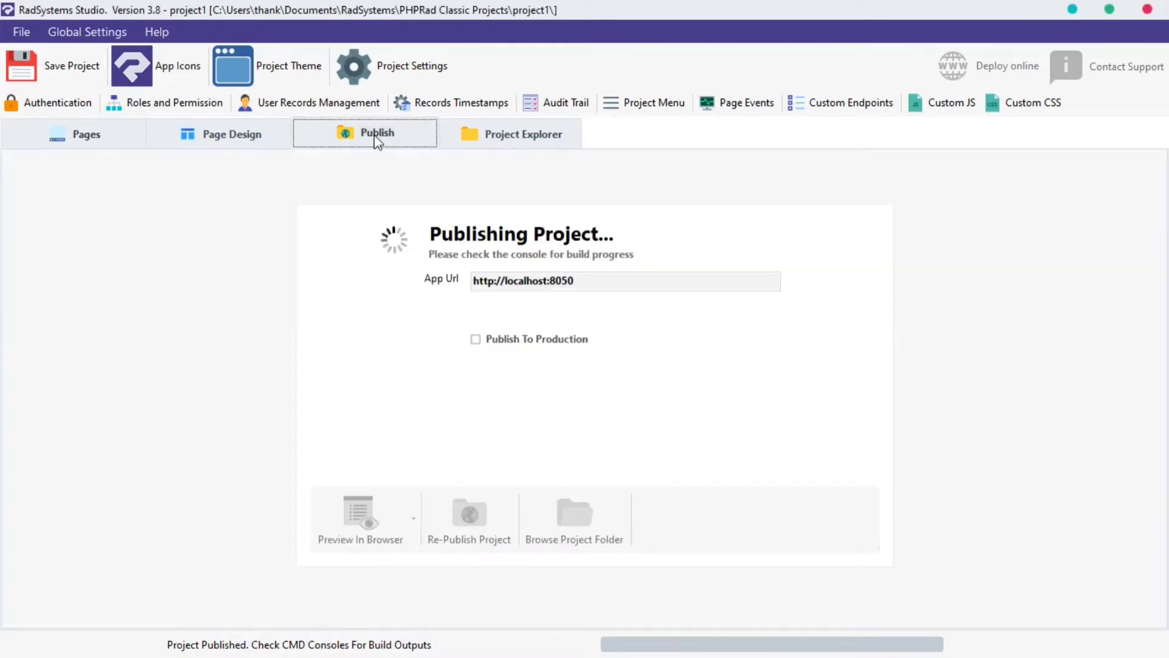
pyautogui.moveTo(908, 238); pyautogui.dragTo(991, 247)
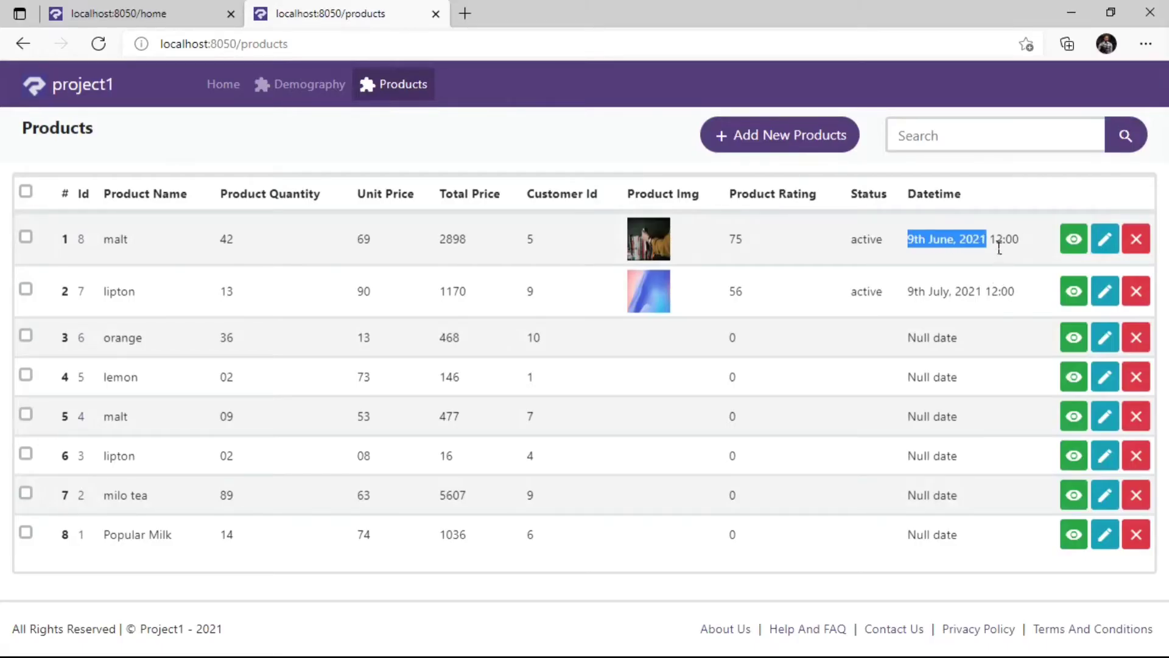
pyautogui.moveTo(993, 242); pyautogui.dragTo(1039, 244)
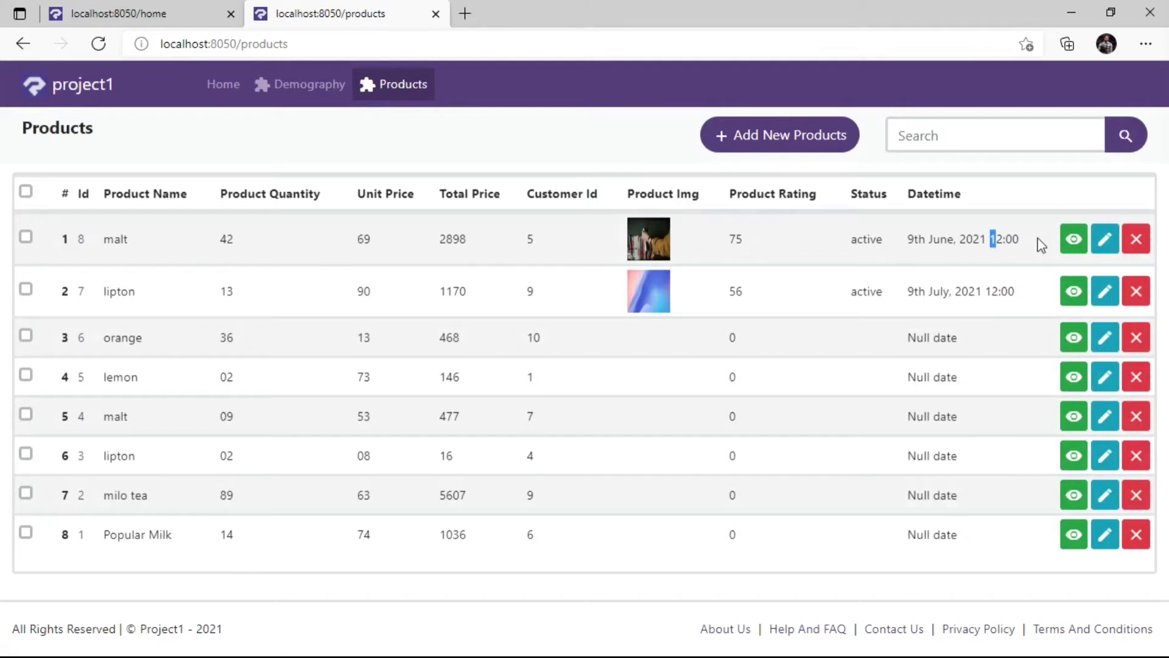
pyautogui.click(1009, 320)
# - Advance the format overview to Format_date(), and set the Products datetime field's FormatRecordField to --format_date('Y-m-d H:i:s')--
pyautogui.hotkey('ctrl', 'Tab')
pyautogui.click(1037, 139)
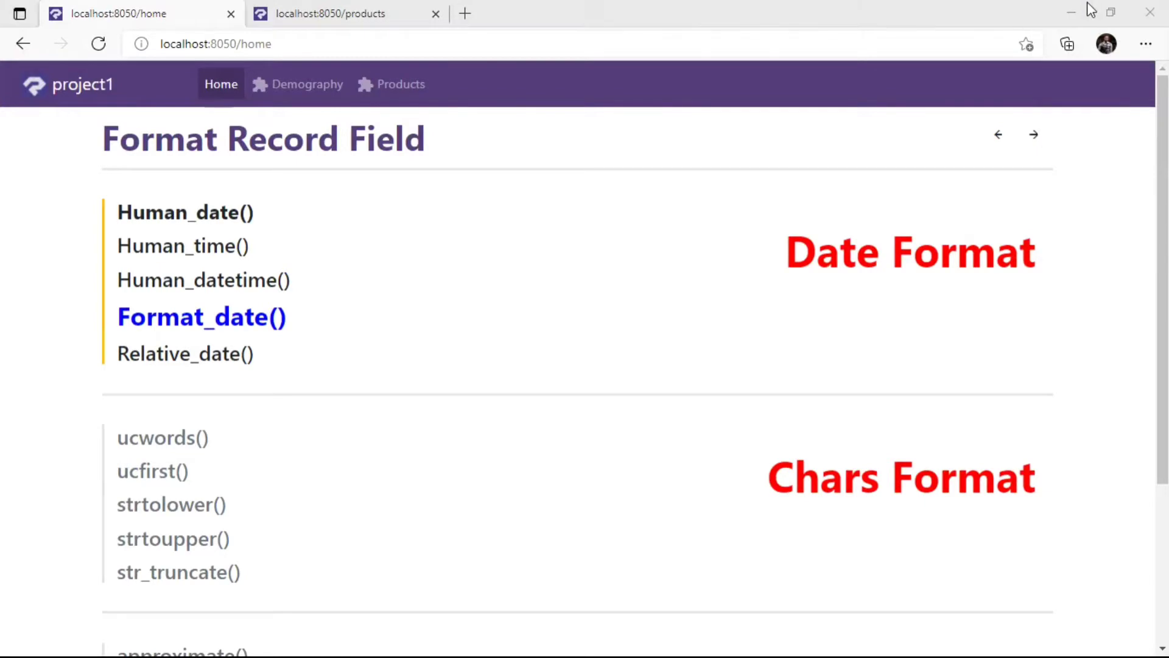
pyautogui.click(1073, 12)
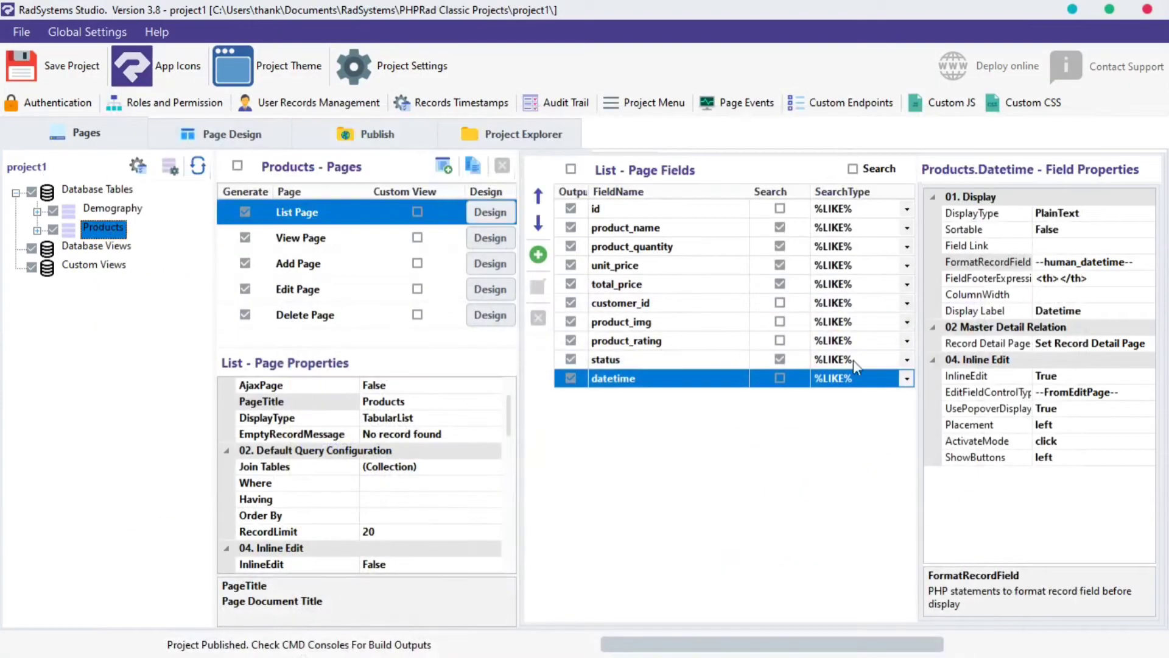
pyautogui.click(1146, 262)
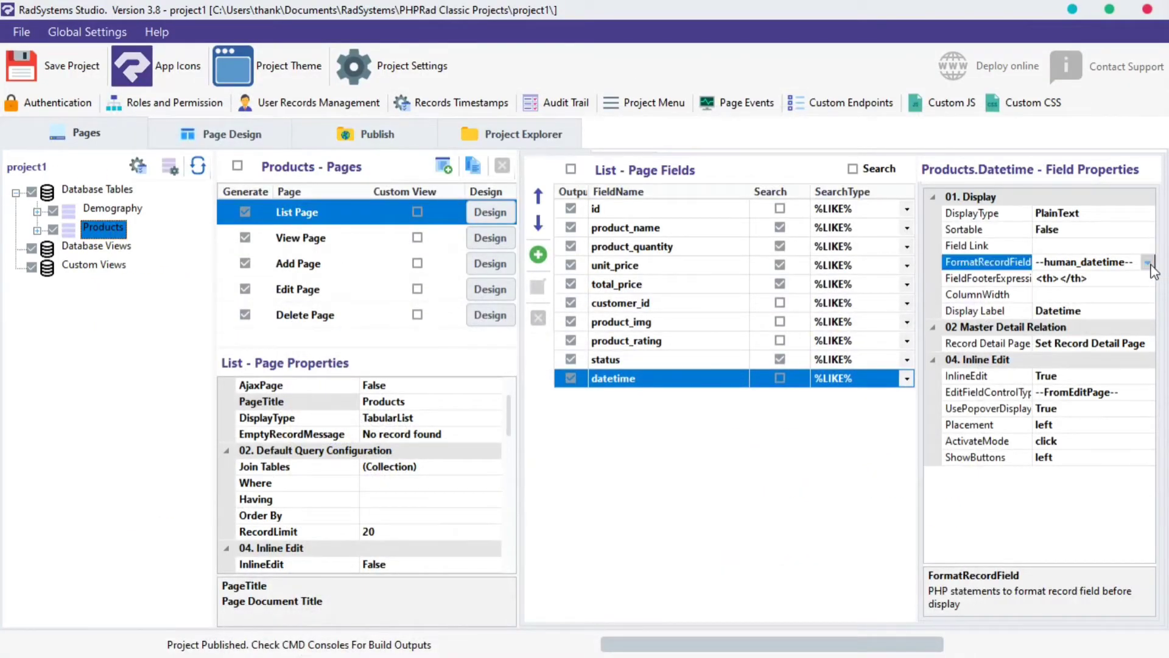
pyautogui.click(1148, 262)
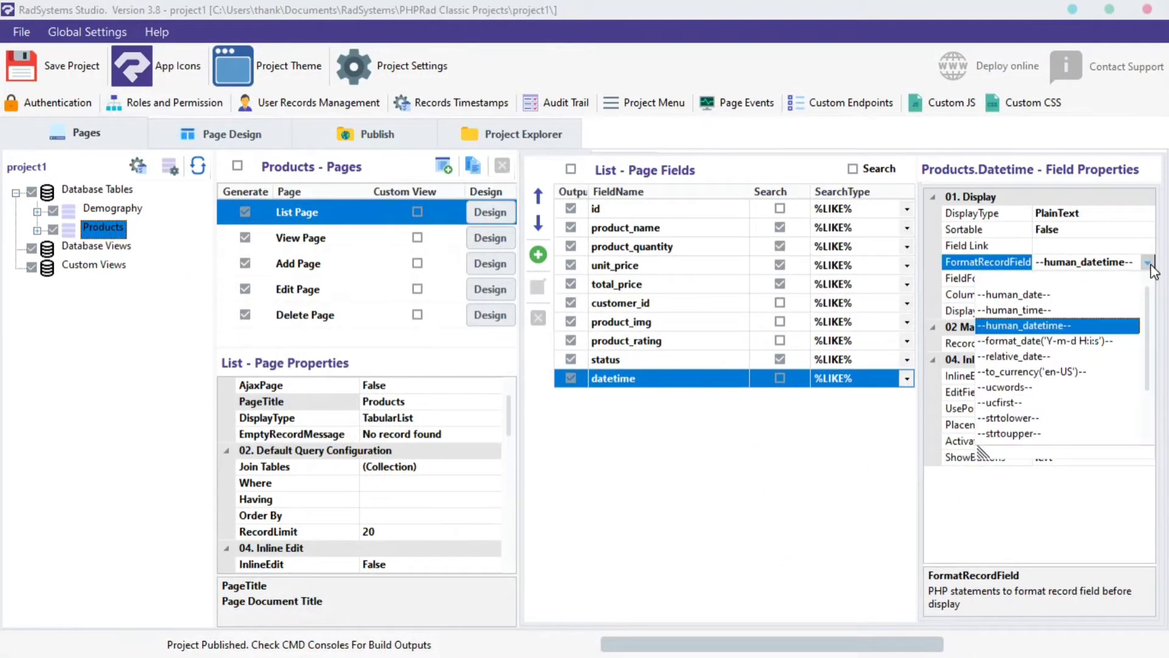
pyautogui.click(1026, 343)
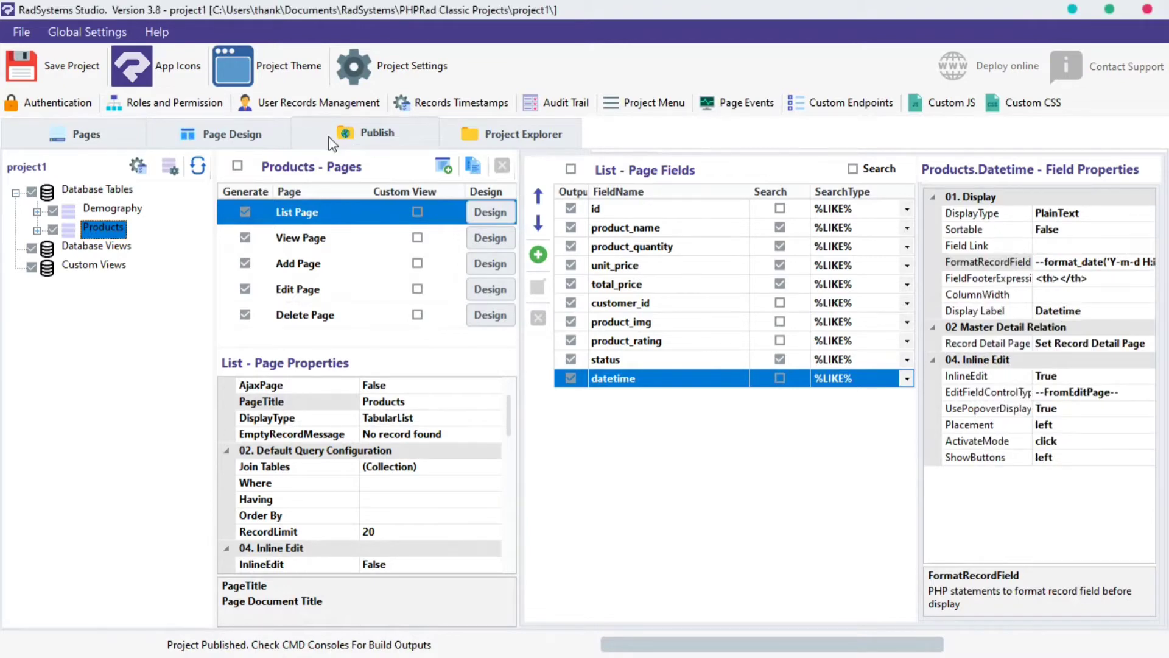
# - Publish the project and check the year, month and day parts of the format_date output on the Products page
pyautogui.click(332, 141)
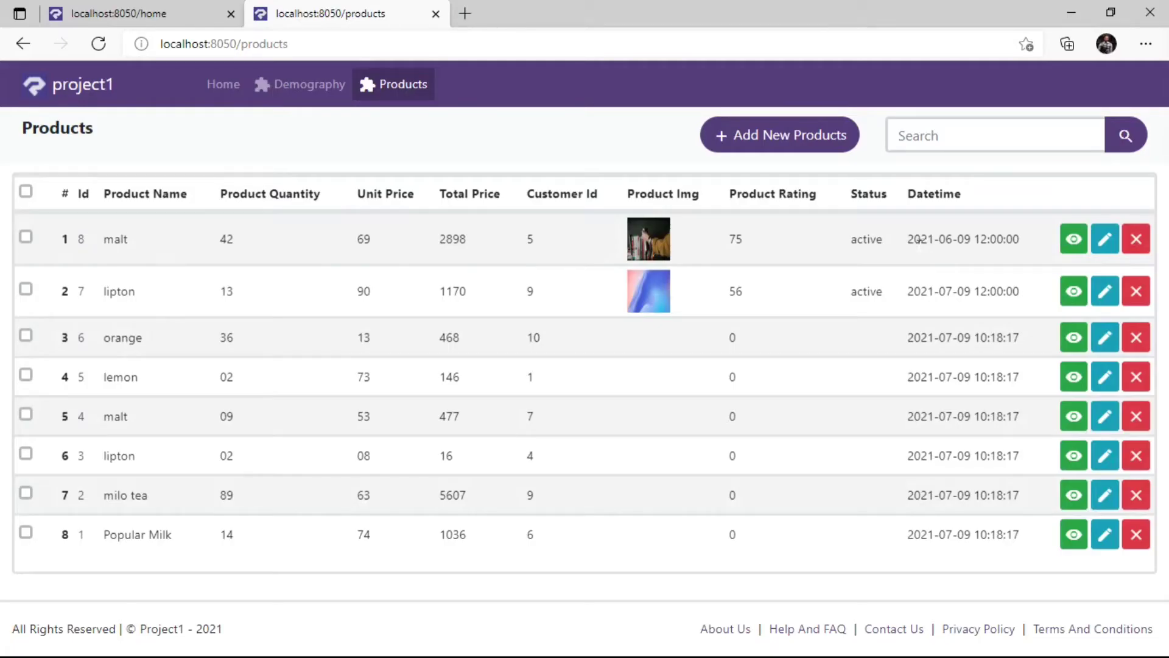
pyautogui.doubleClick(920, 239)
pyautogui.moveTo(940, 240); pyautogui.dragTo(975, 241)
pyautogui.click(956, 241)
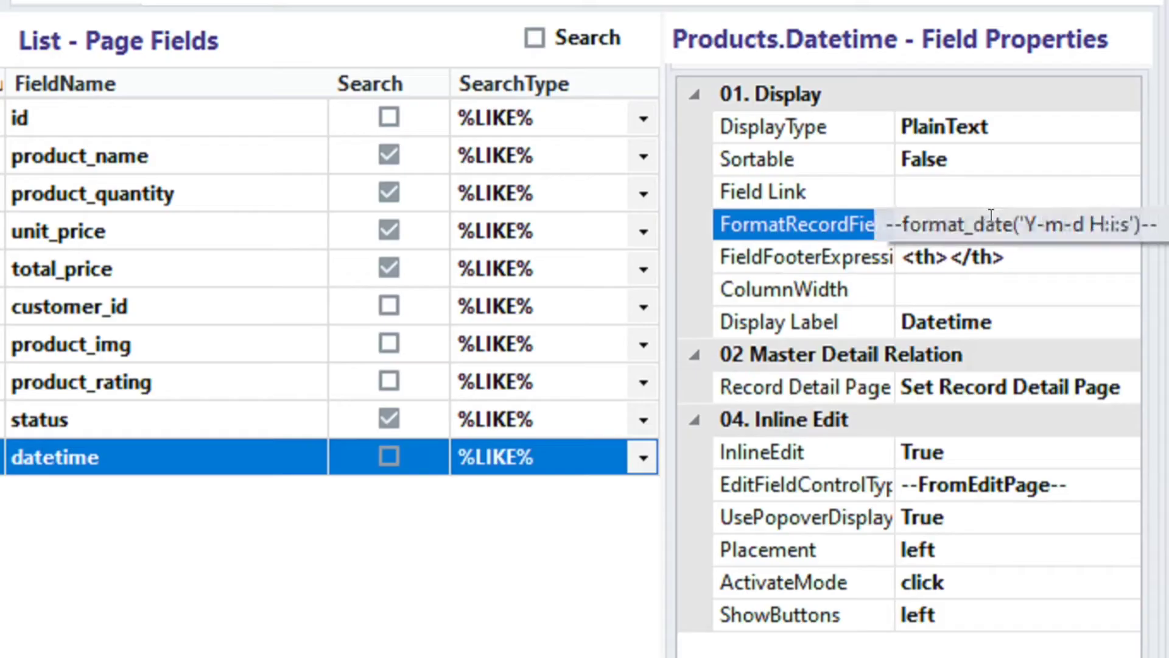
# - Edit the datetime field's format_date pattern, replacing the month code with M and adding -l after the d
pyautogui.click(991, 224)
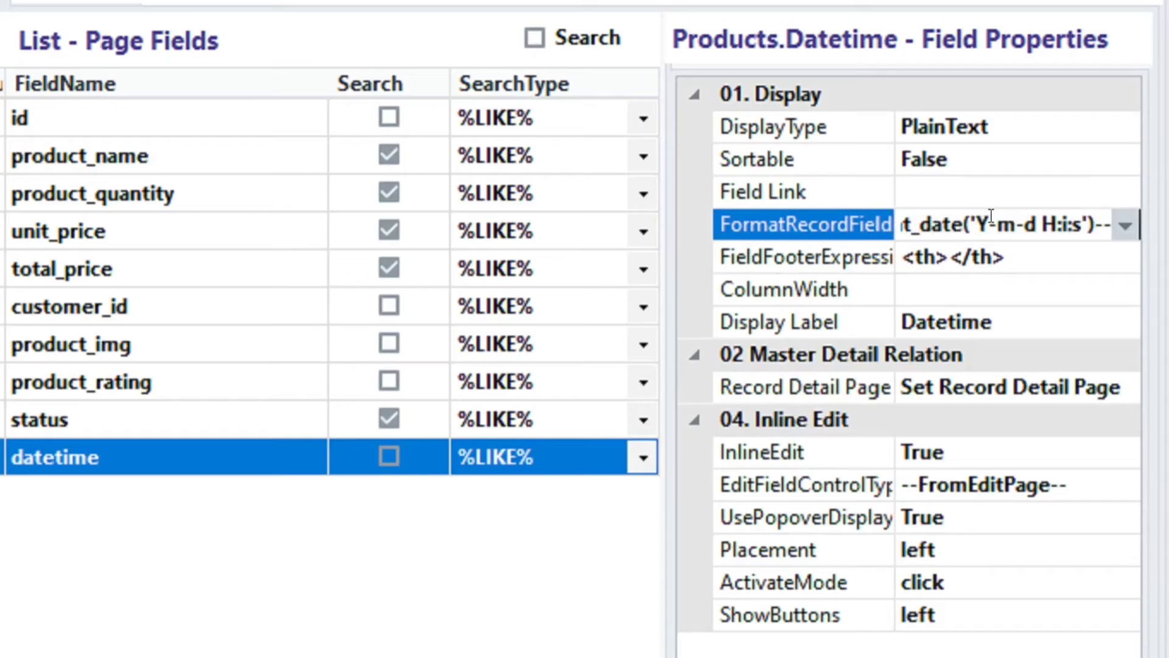
pyautogui.click(1016, 224)
pyautogui.press('BackSpace')
pyautogui.write('M')
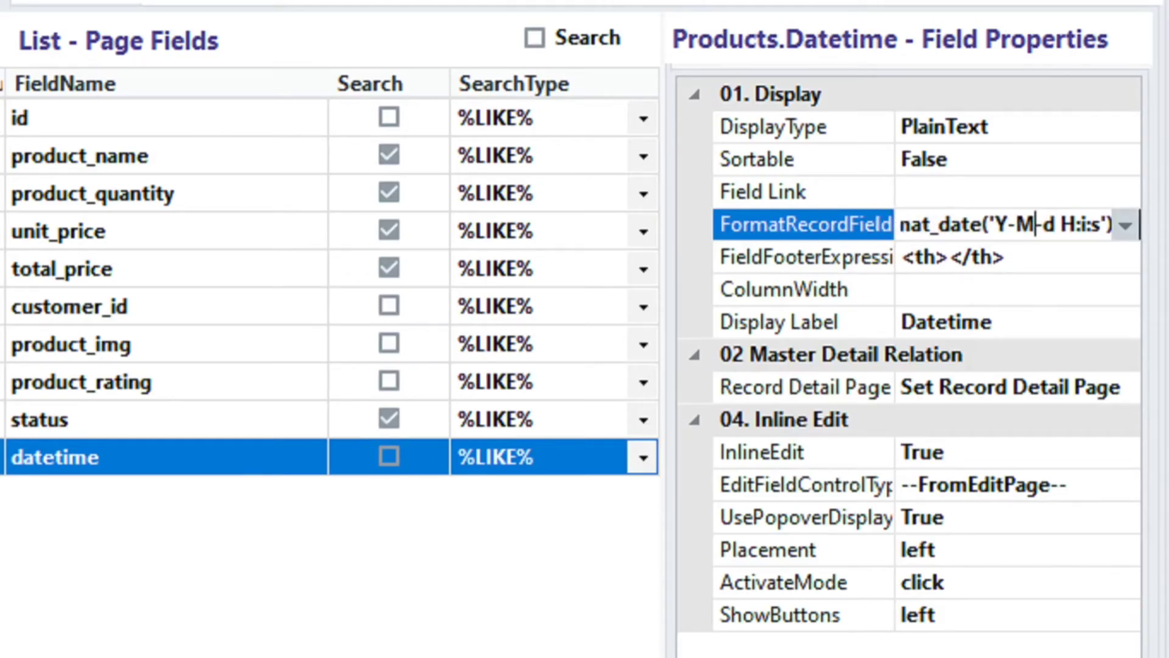
pyautogui.press('Right')
pyautogui.press('Right')
pyautogui.write('-l')
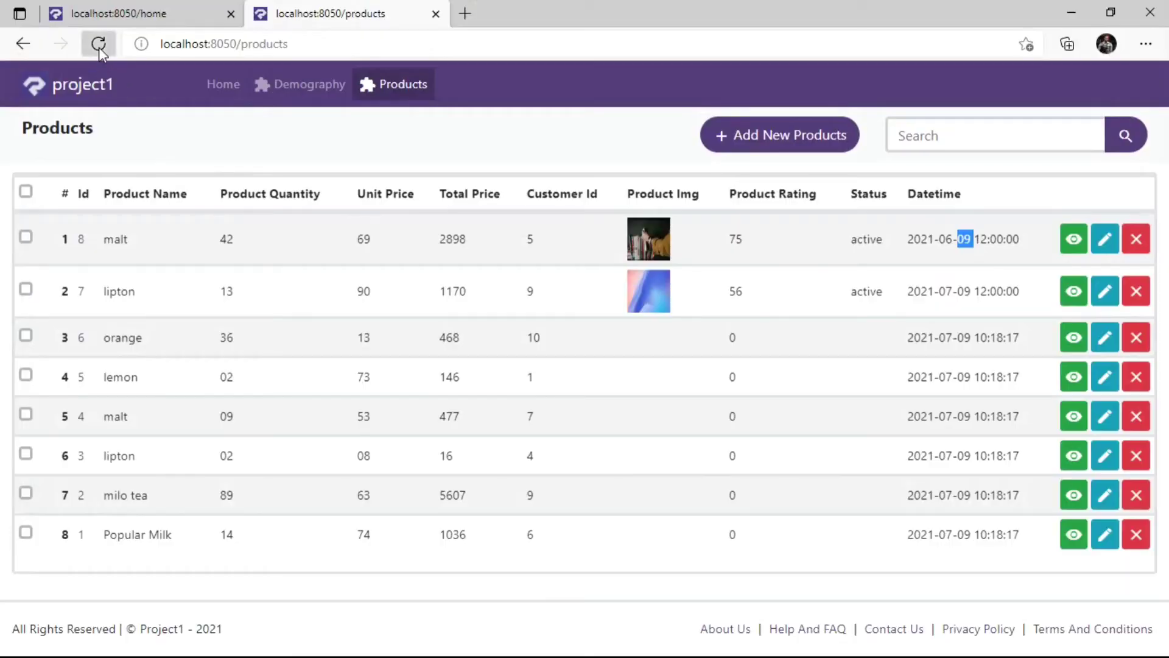
# - Reload the Products page and check the month and weekday parts of the datetime output
pyautogui.click(99, 49)
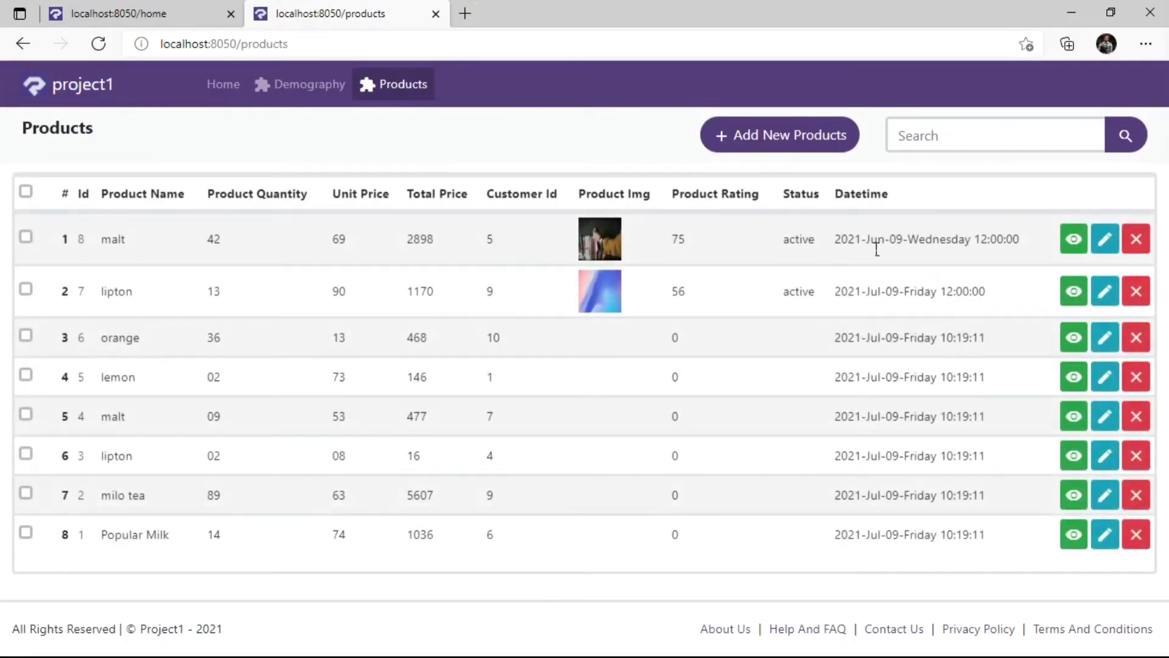
pyautogui.doubleClick(876, 243)
pyautogui.doubleClick(899, 247)
# - Advance the format overview past Format_date(), and set the Products datetime field's FormatRecordField to --relative_date--
pyautogui.hotkey('ctrl', 'Tab')
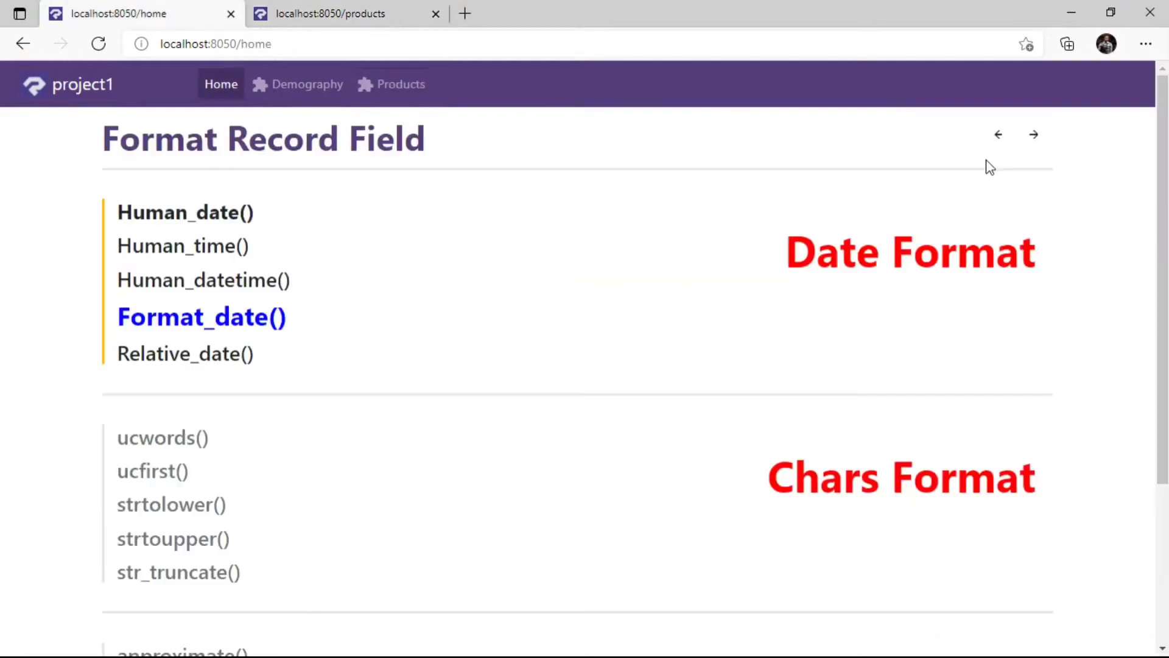
pyautogui.click(1035, 139)
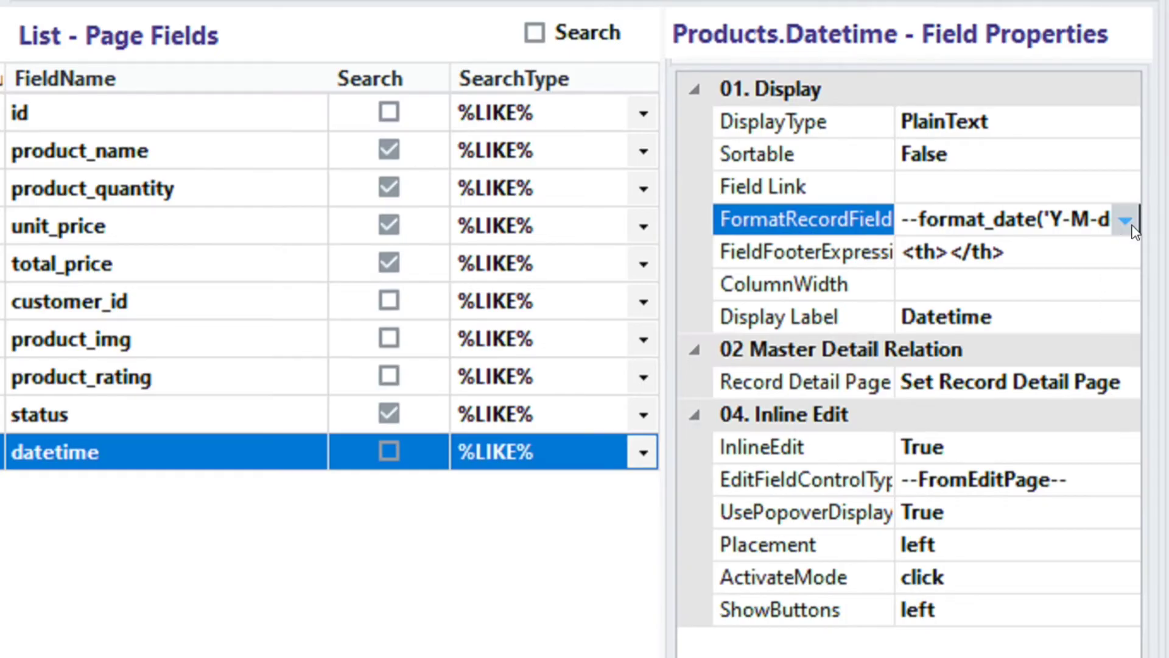
pyautogui.click(1127, 220)
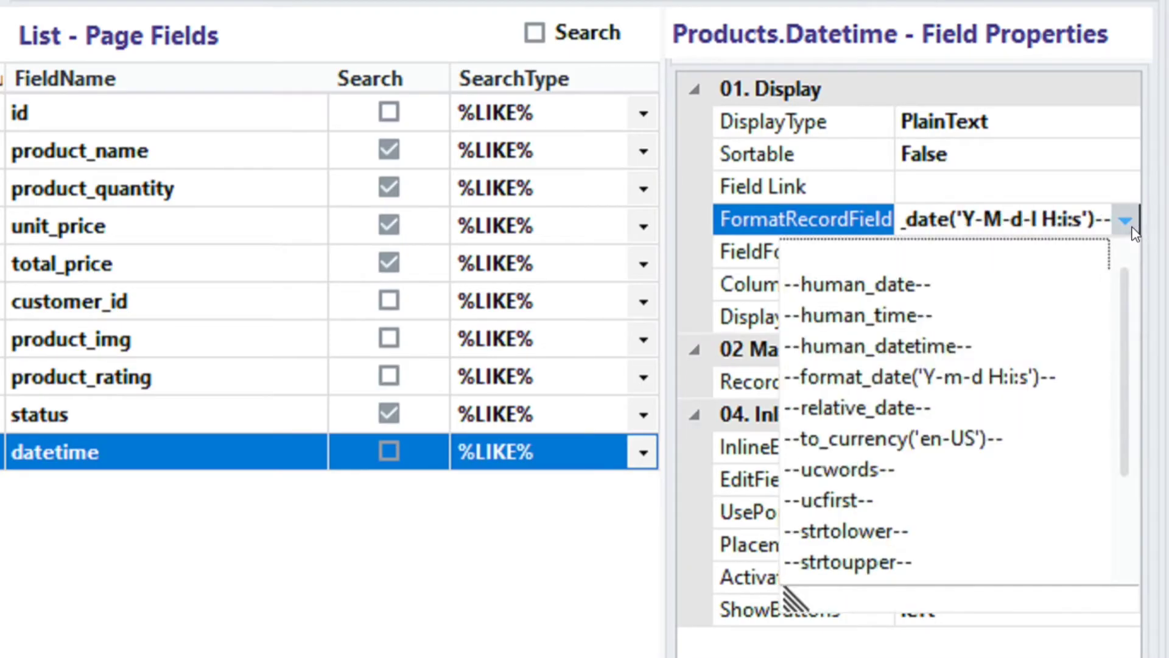
pyautogui.click(838, 408)
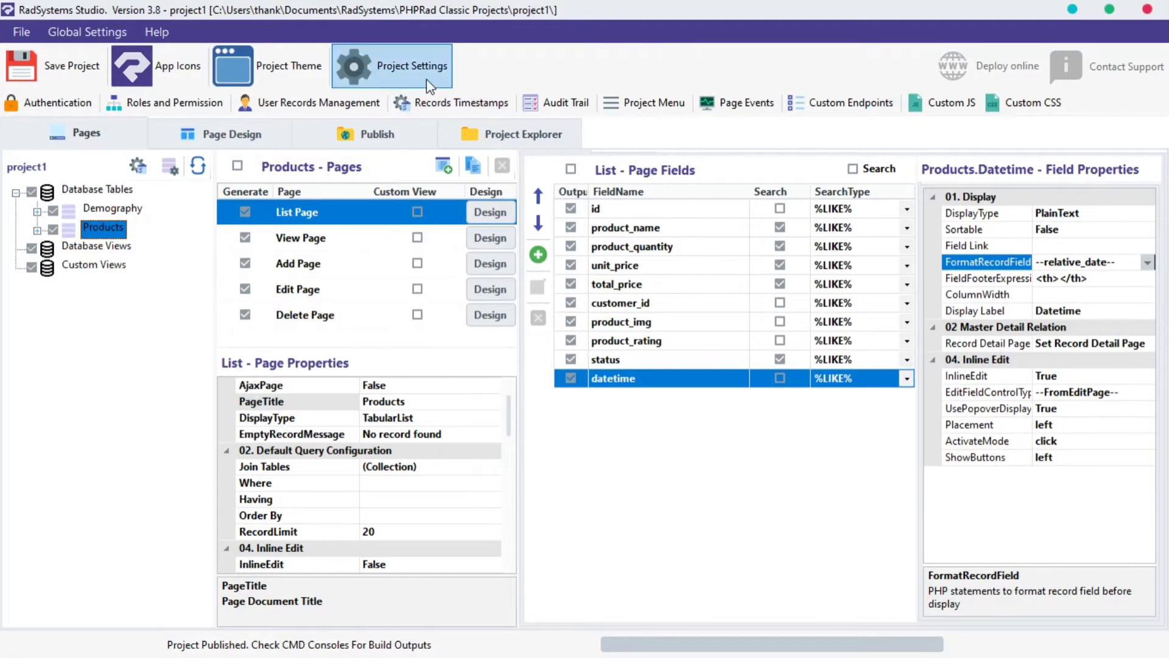
# - Publish the project and check the relative_date output in the Datetime column of the reloaded Products page
pyautogui.click(409, 135)
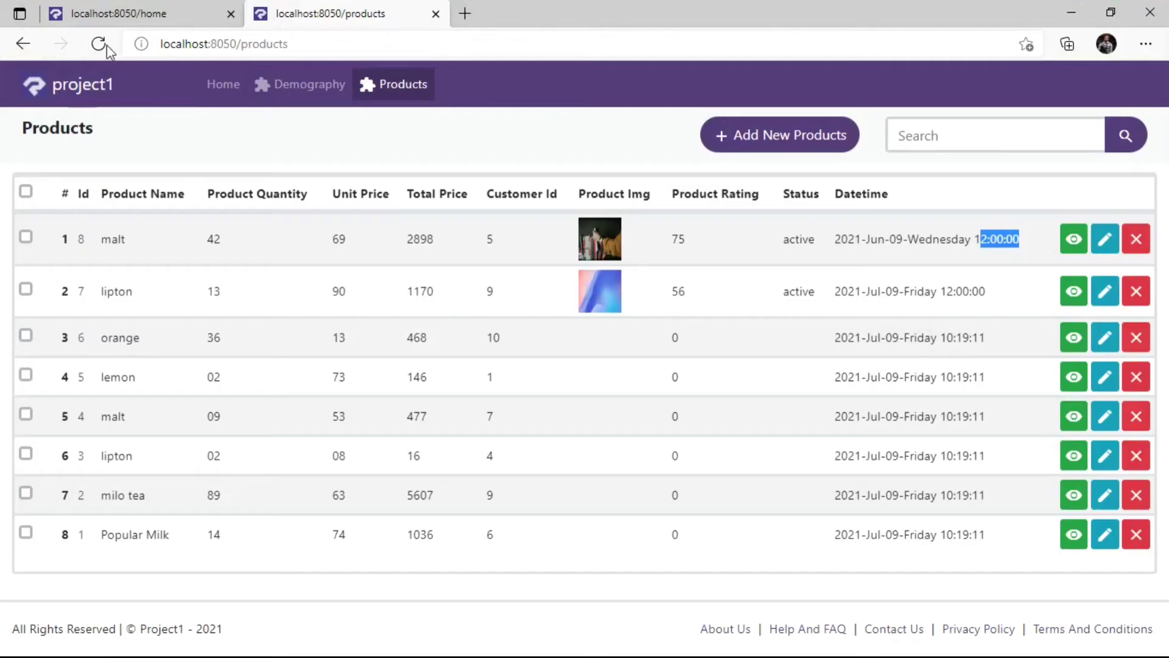
pyautogui.click(94, 46)
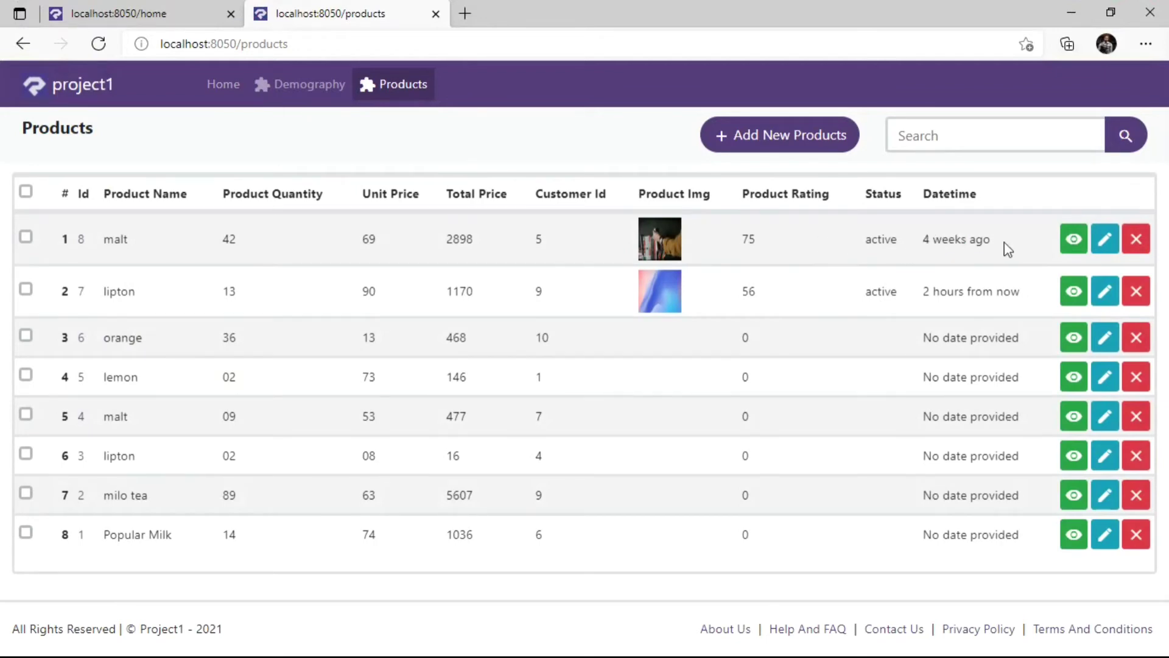
pyautogui.moveTo(918, 290); pyautogui.dragTo(1052, 306)
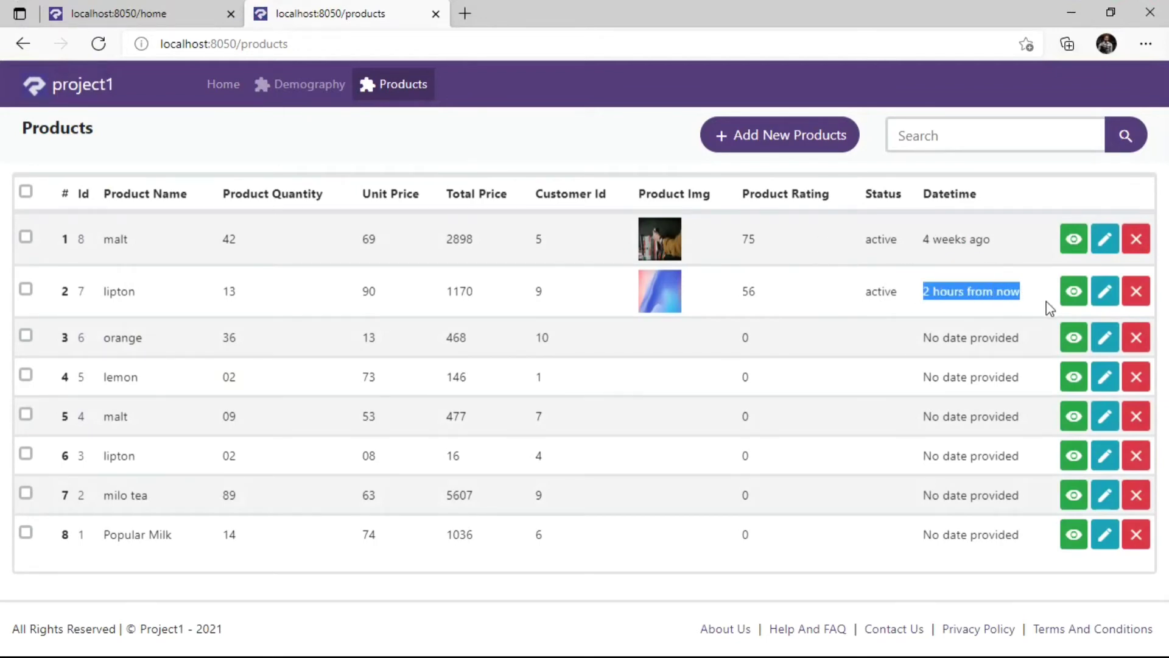
pyautogui.click(1003, 304)
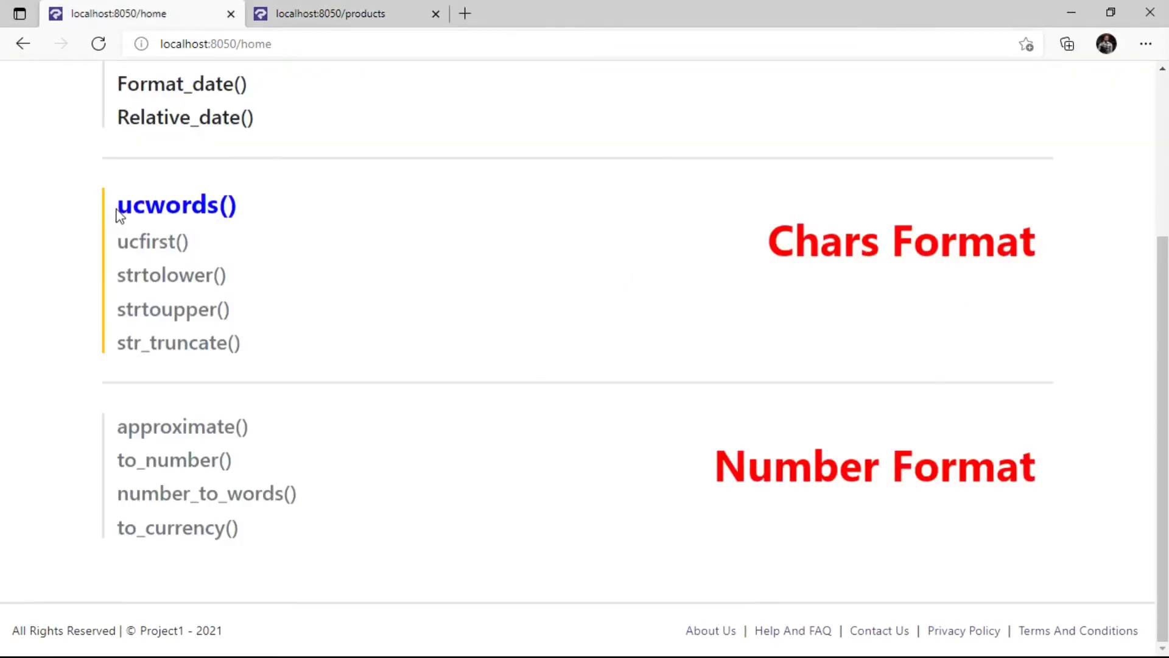
# - Highlight ucwords() in the format overview, and open the Demography page to view its Info column
pyautogui.moveTo(120, 215); pyautogui.dragTo(256, 211)
pyautogui.click(279, 213)
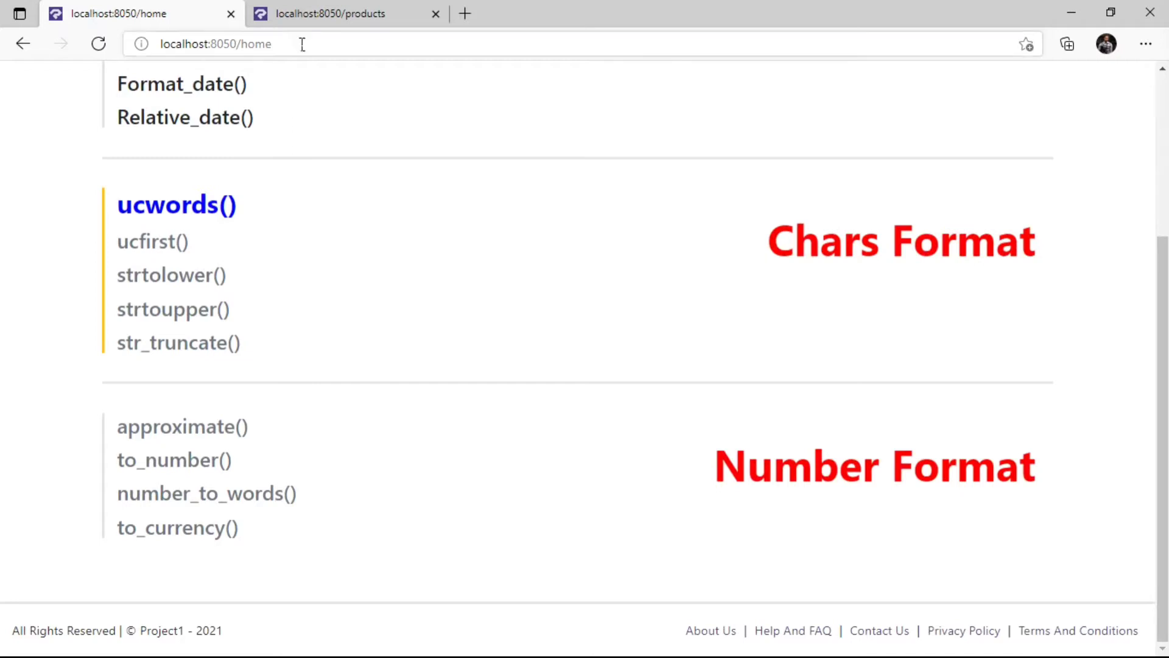
pyautogui.click(296, 18)
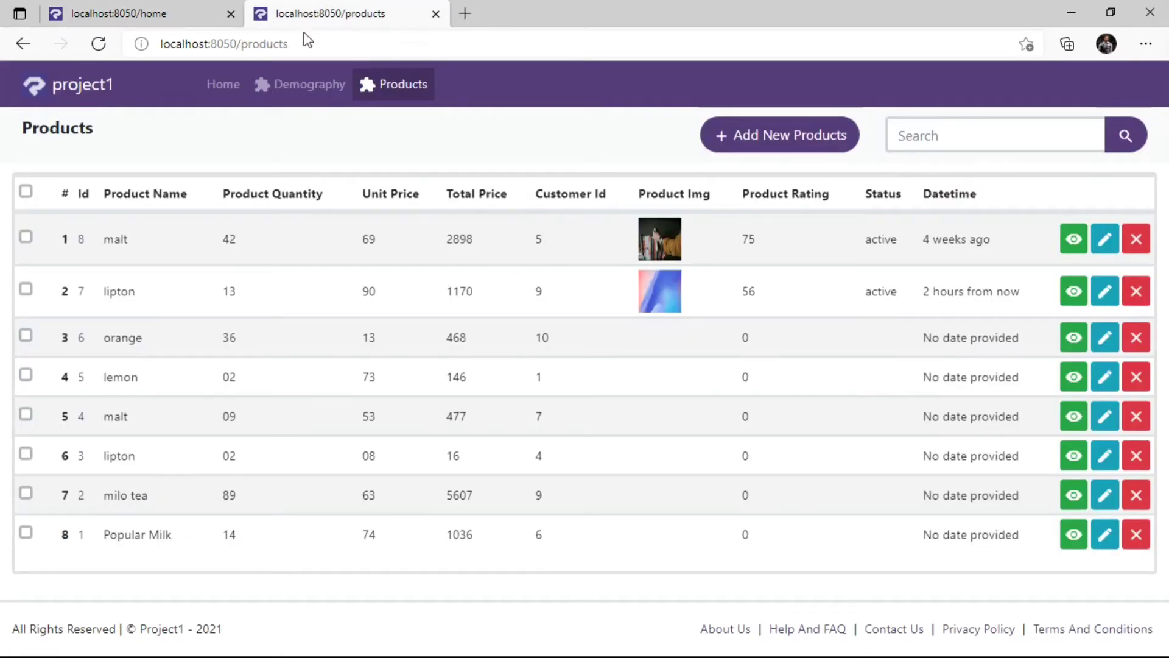
pyautogui.click(320, 86)
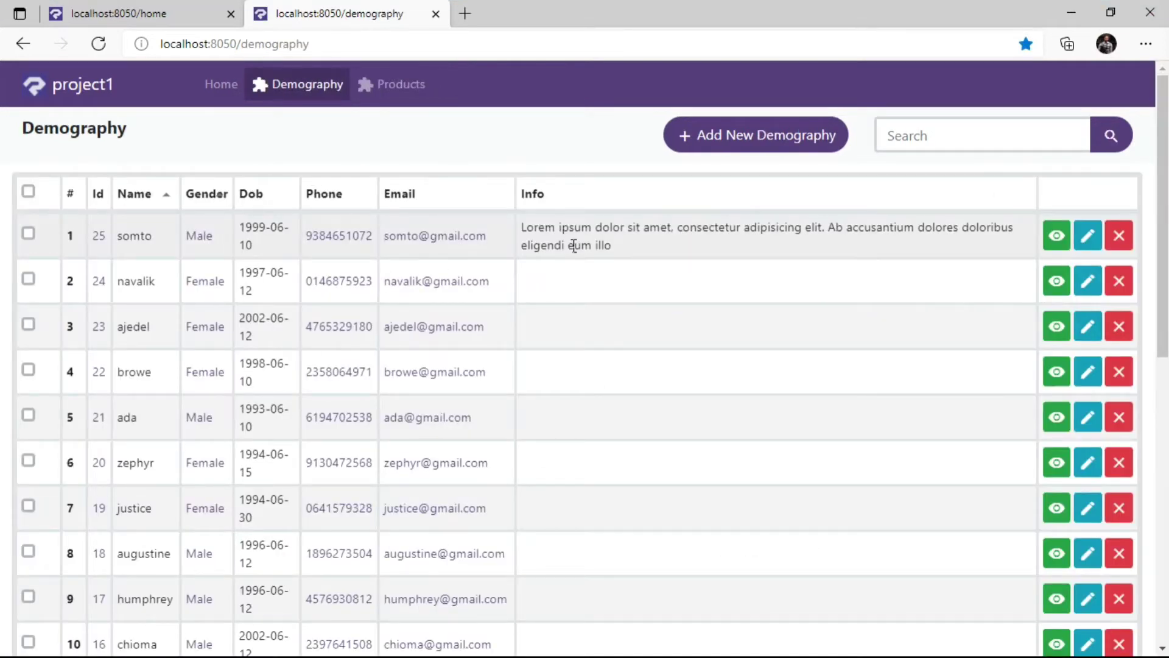
# - In RadSystems Studio, set the FormatRecordField of the Demography List page's info field to --ucwords--
pyautogui.hotkey('alt', 'Tab')
pyautogui.click(134, 140)
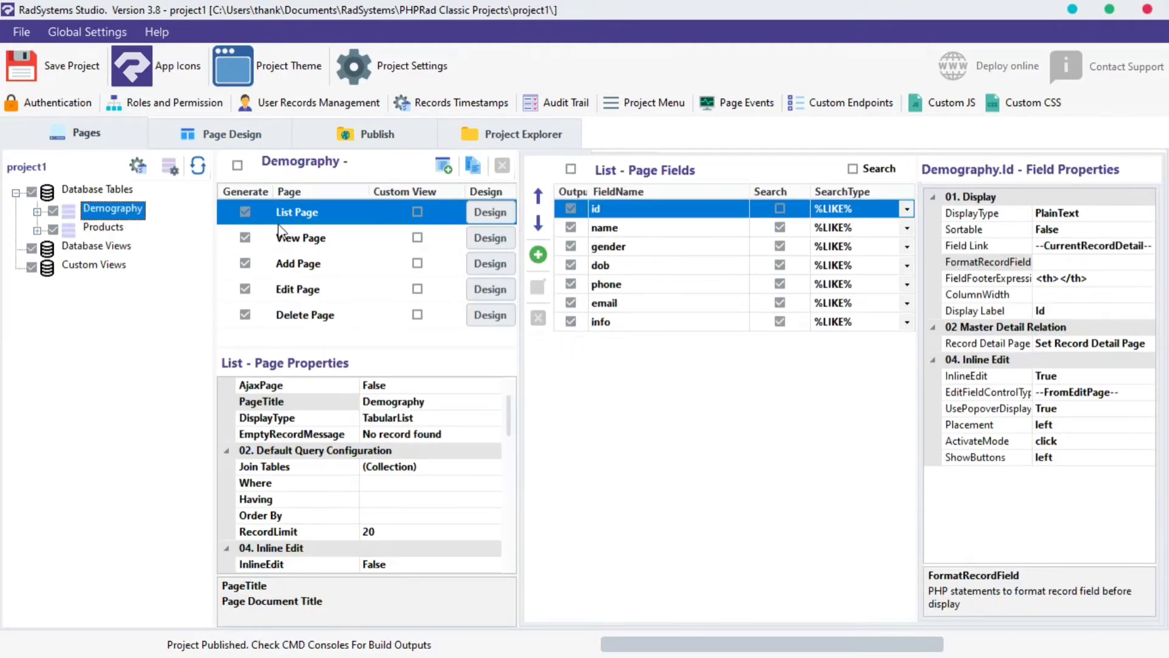
pyautogui.click(629, 325)
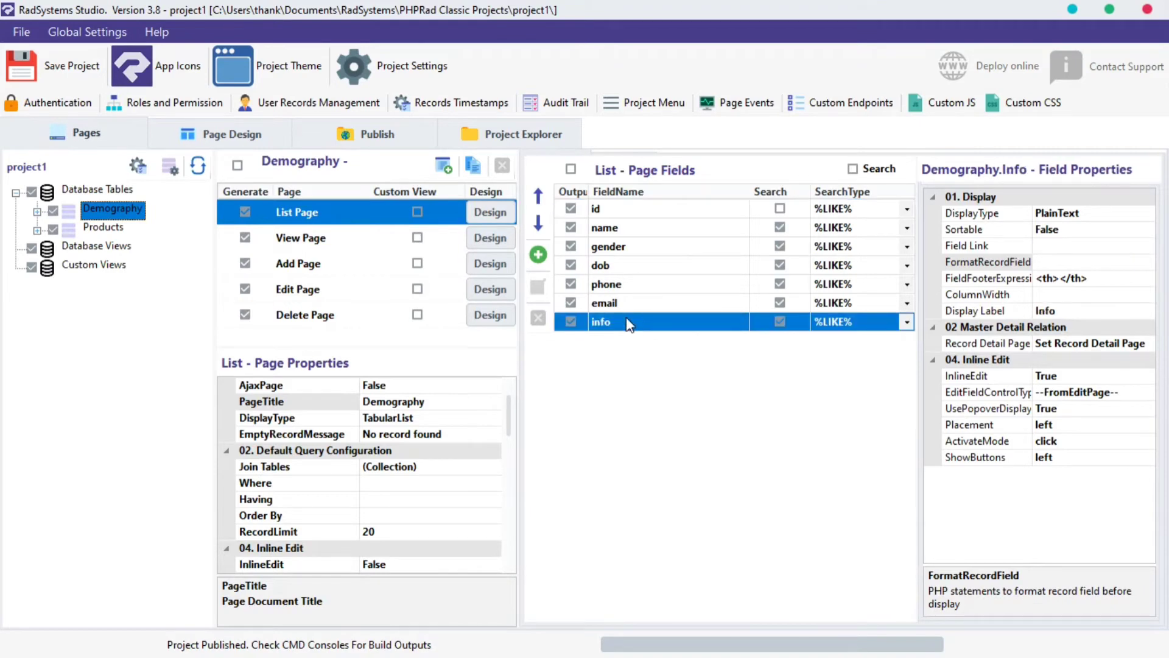
pyautogui.click(1149, 262)
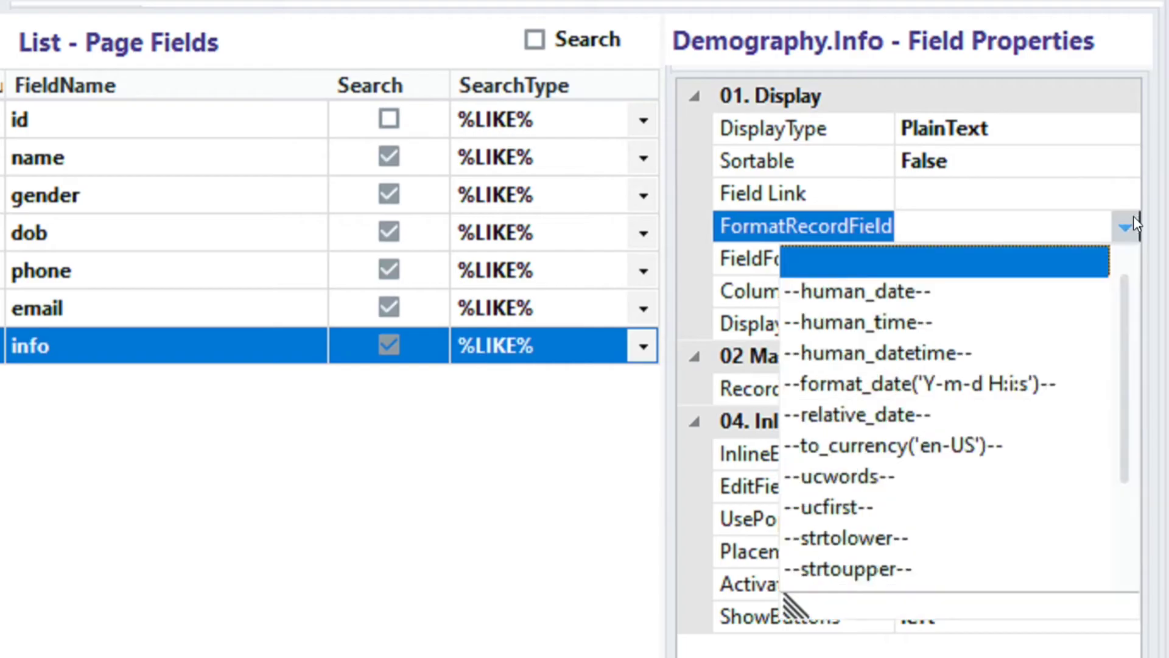
pyautogui.scroll(-1, 1086, 332)
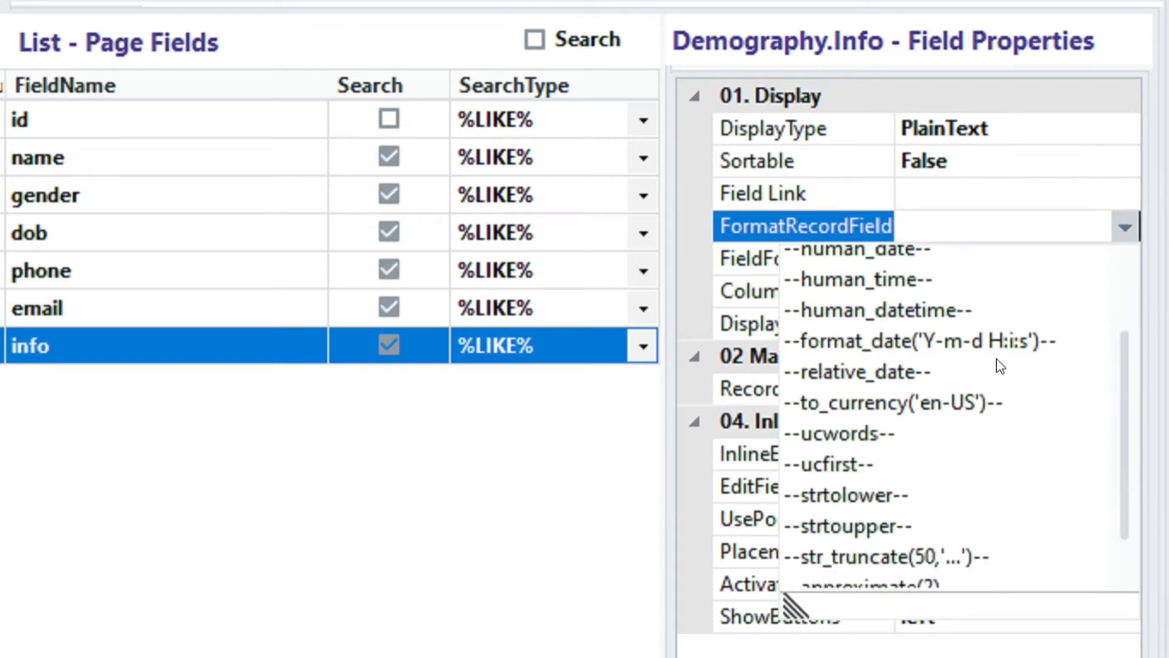
pyautogui.scroll(-1, 1001, 366)
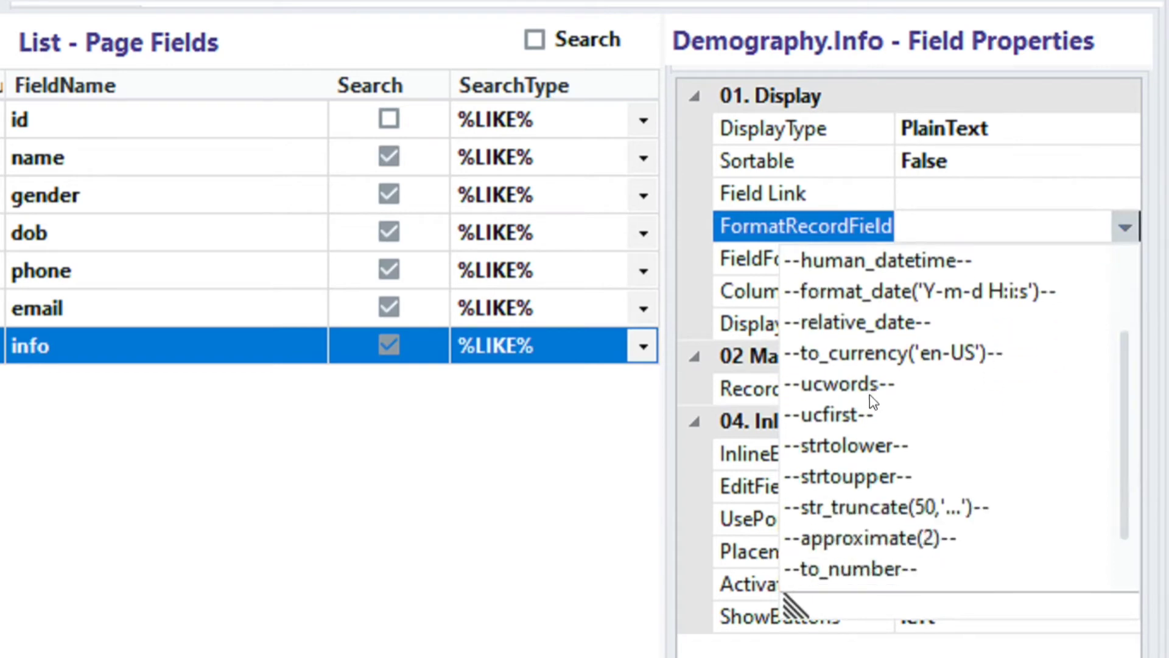
pyautogui.click(831, 386)
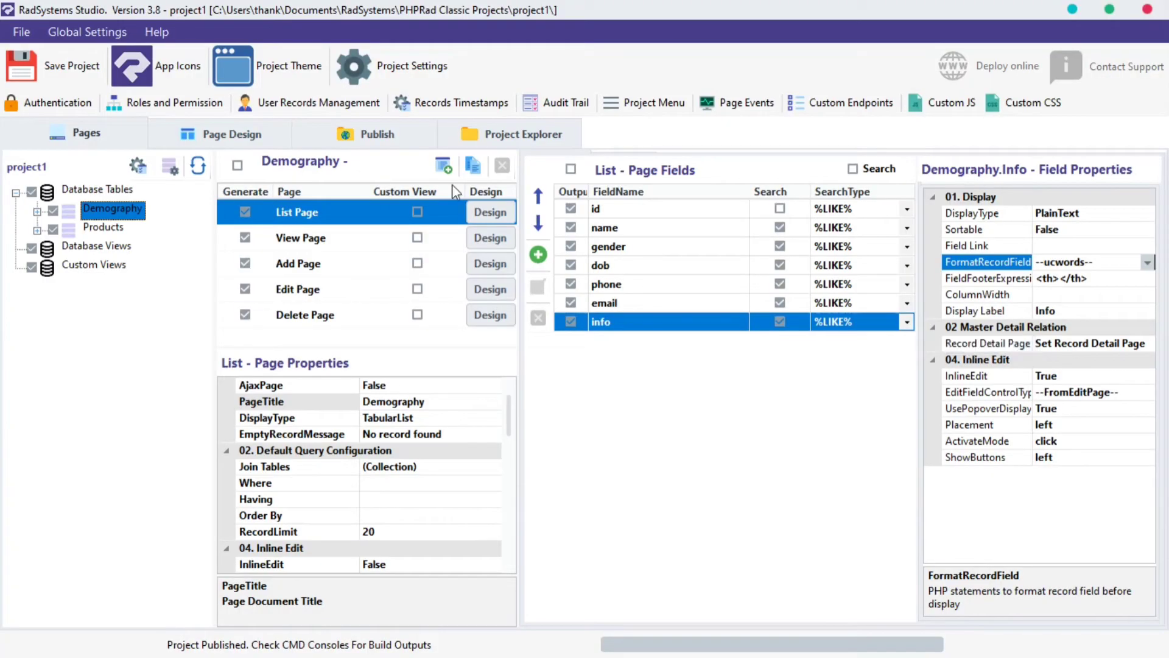
# - Publish the project and check the ucwords output in the Info column of the reloaded Demography page
pyautogui.click(353, 132)
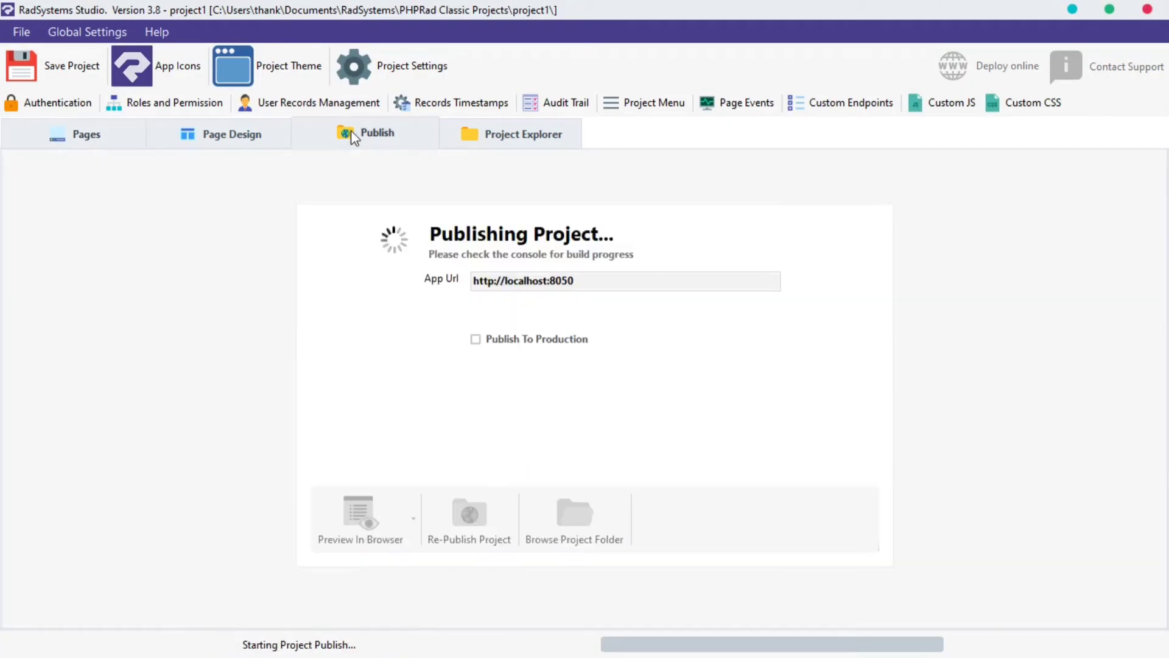
pyautogui.click(577, 627)
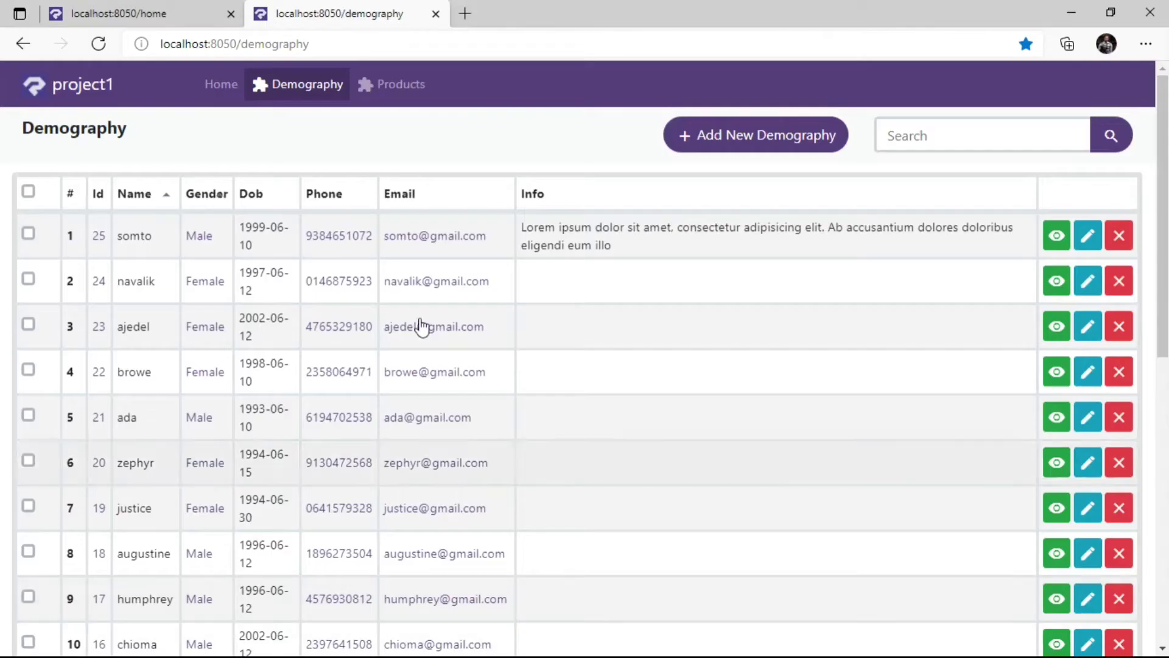
pyautogui.click(104, 48)
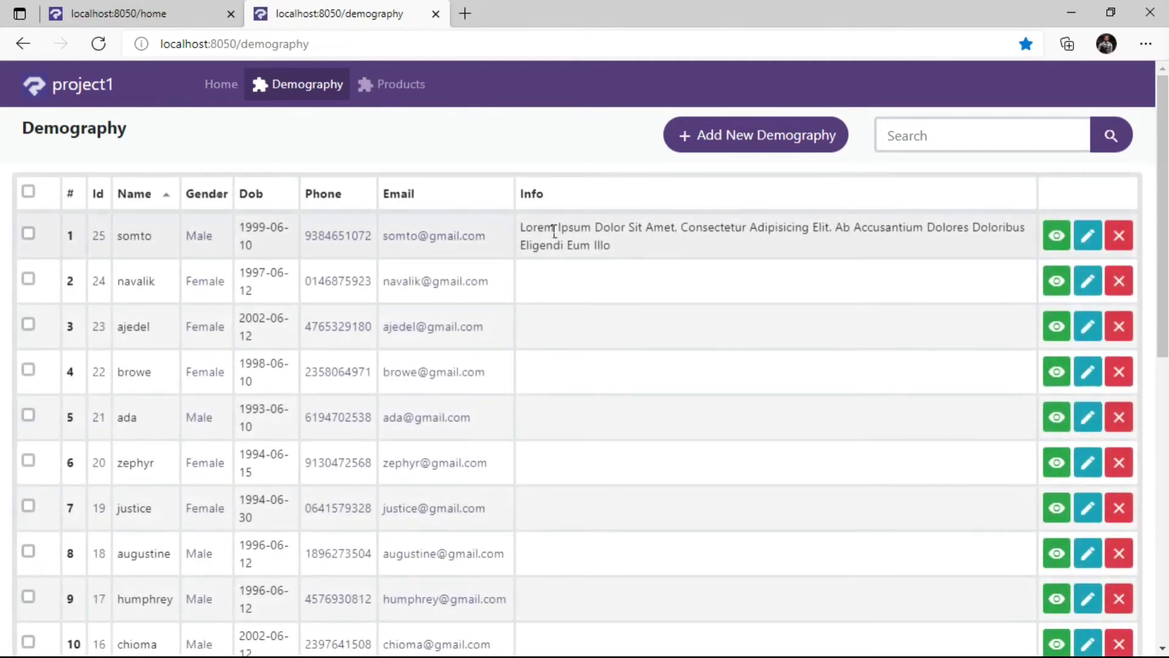
pyautogui.moveTo(555, 231); pyautogui.dragTo(569, 239)
# - Go back to the format overview and highlight the ucfirst() and strtolower() entries under Chars Format
pyautogui.hotkey('ctrl', 'Tab')
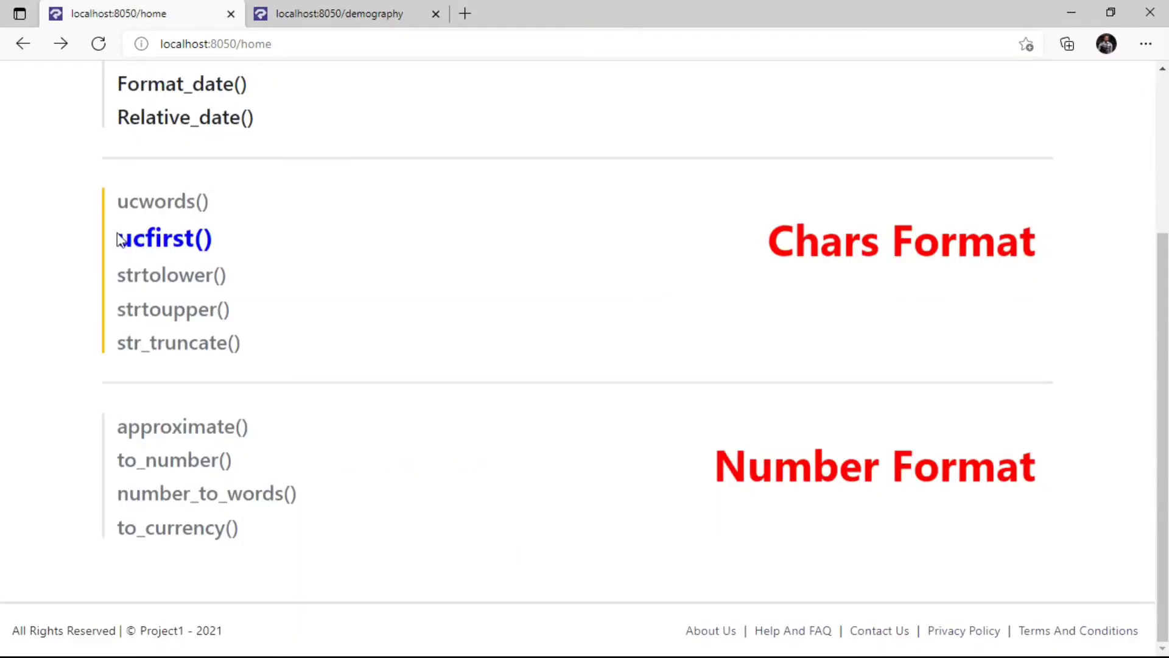
pyautogui.moveTo(117, 238); pyautogui.dragTo(269, 246)
pyautogui.click(269, 246)
pyautogui.scroll(1, 271, 238)
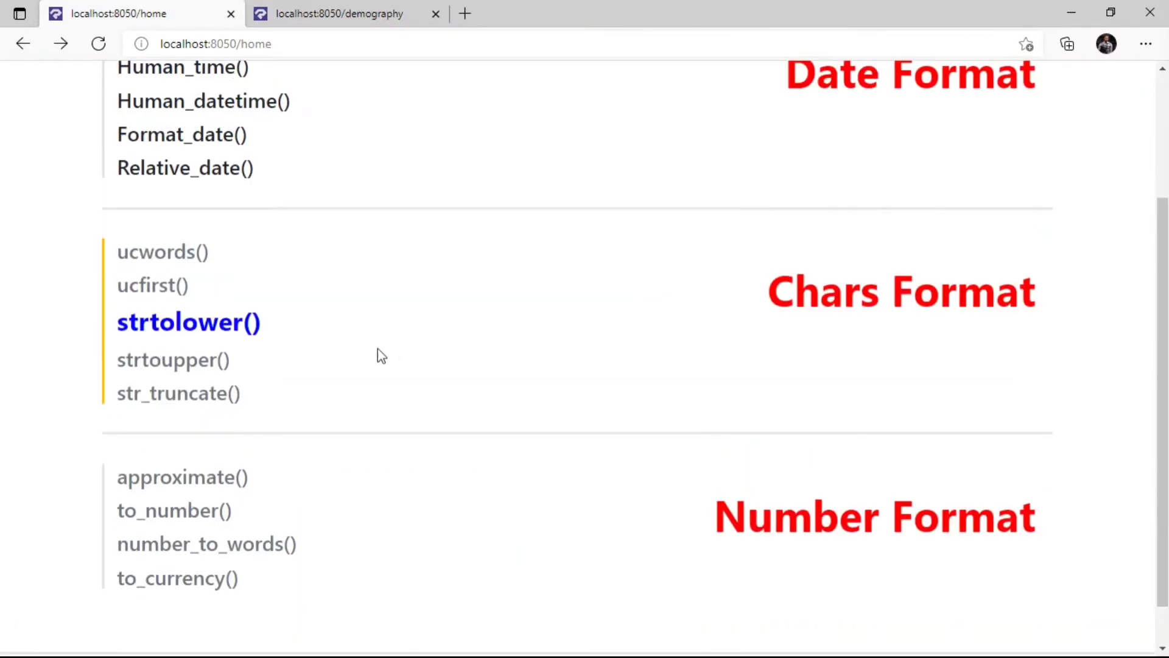
pyautogui.moveTo(118, 323); pyautogui.dragTo(266, 326)
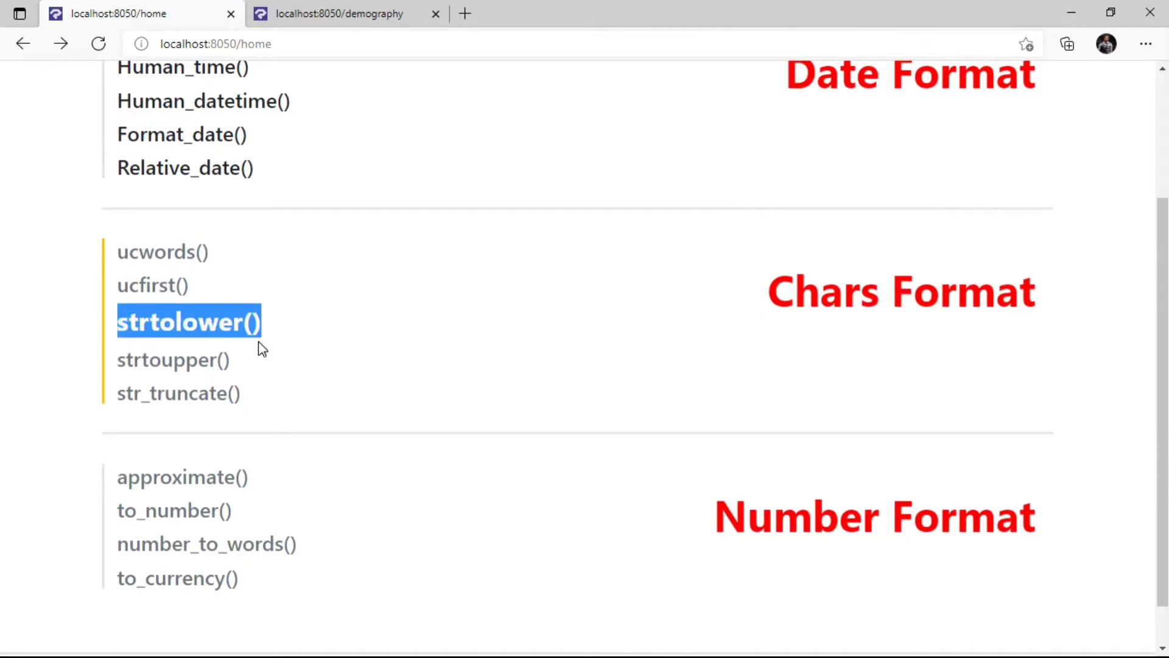
# - Return to RadSystems Studio and set the Demography info field's FormatRecordField to --strtolower--
pyautogui.hotkey('alt', 'Tab')
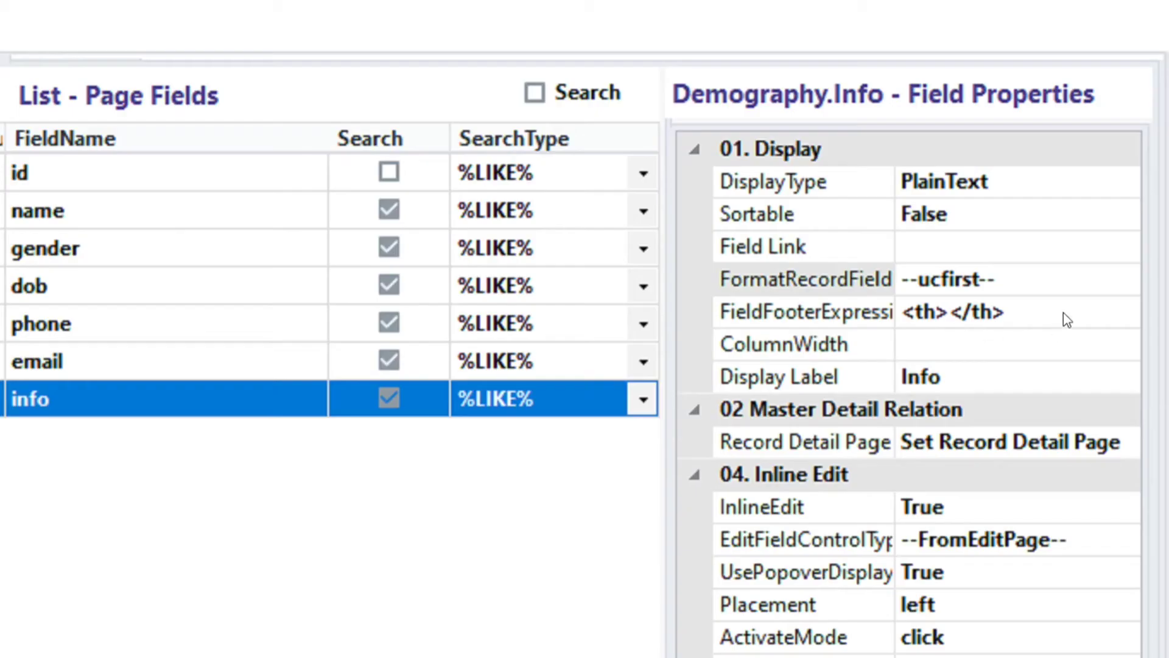
pyautogui.click(1145, 252)
pyautogui.click(1124, 278)
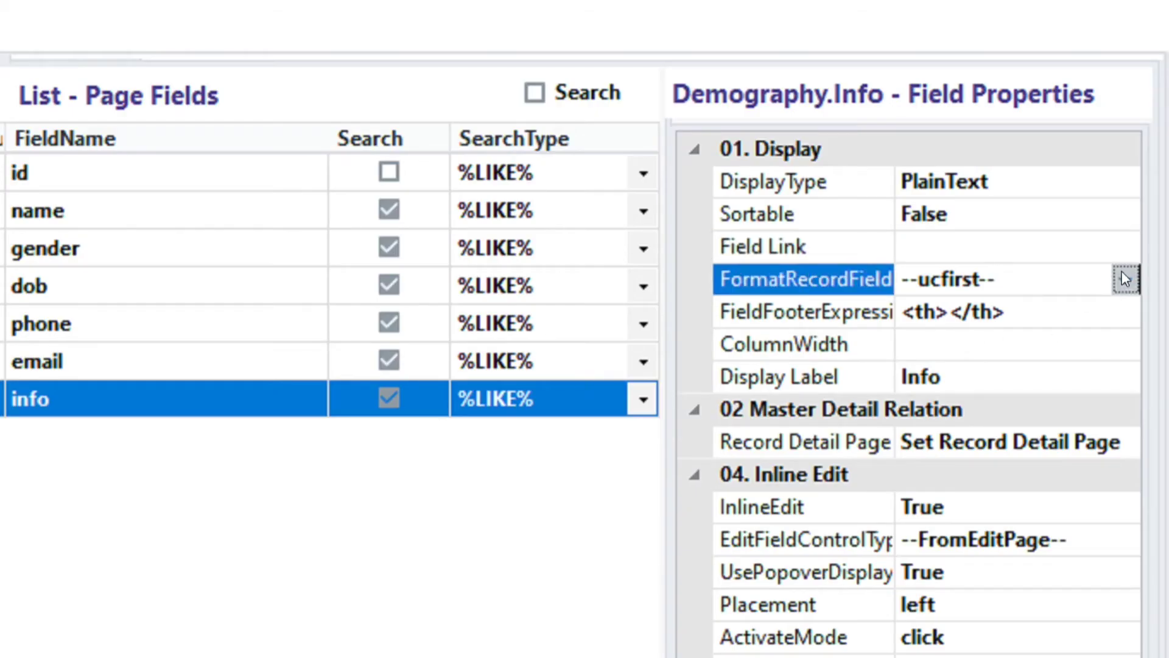
pyautogui.click(1126, 278)
pyautogui.scroll(-1, 1099, 319)
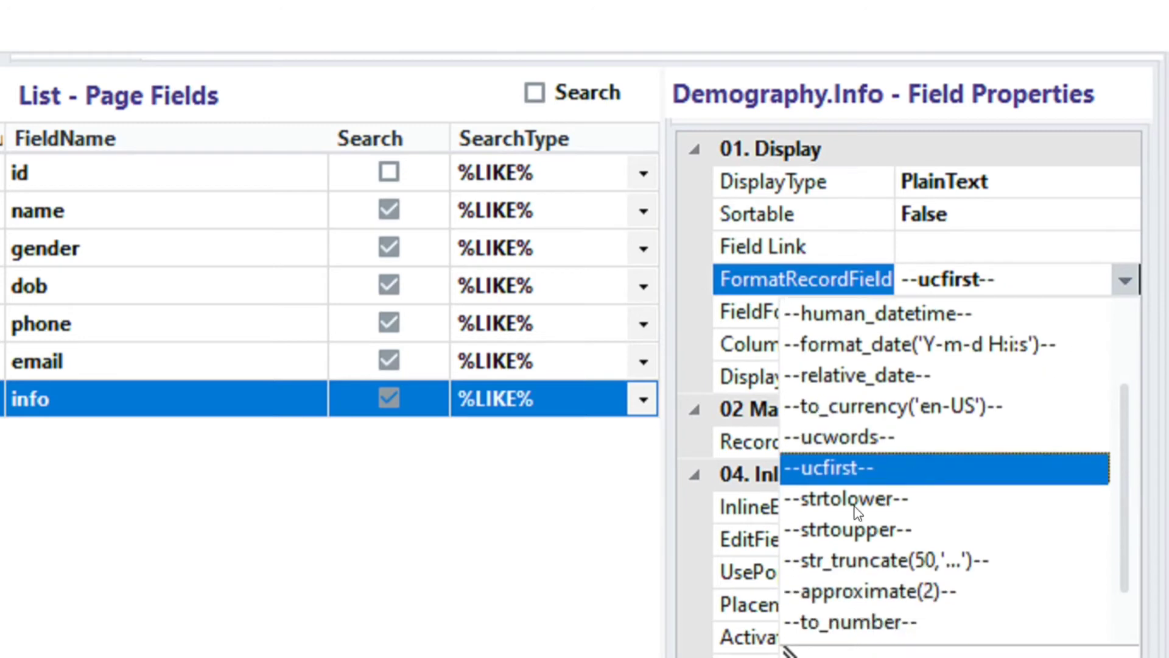
pyautogui.click(865, 507)
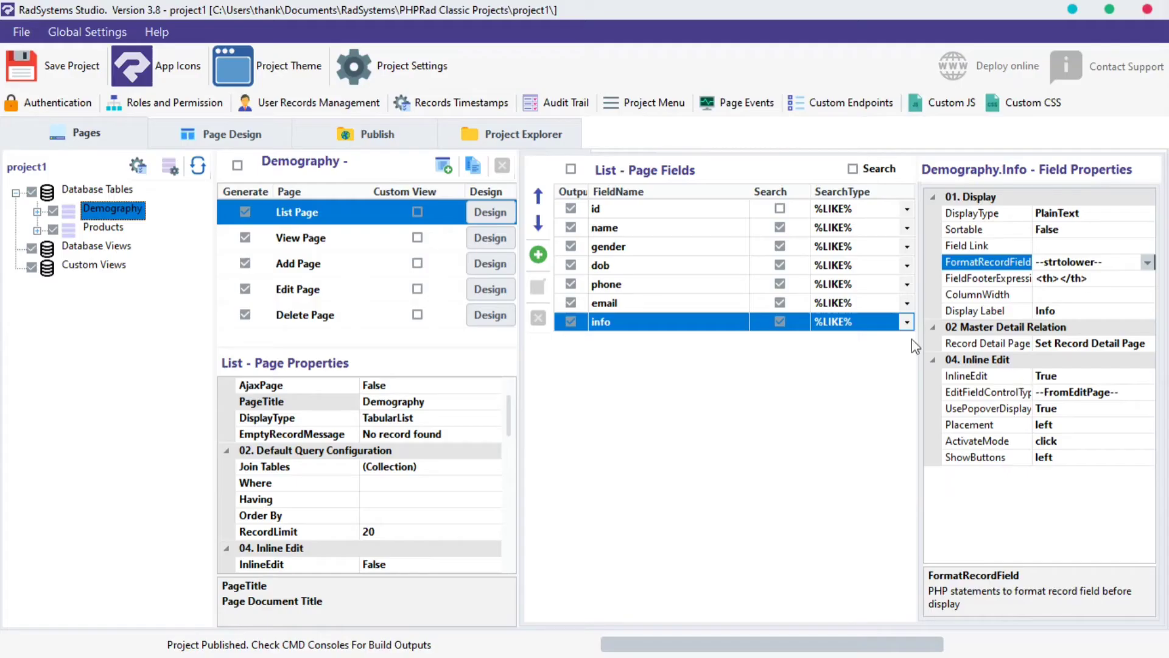
# - Publish the project and check the strtolower output in the Info column of the reloaded Demography page
pyautogui.click(383, 141)
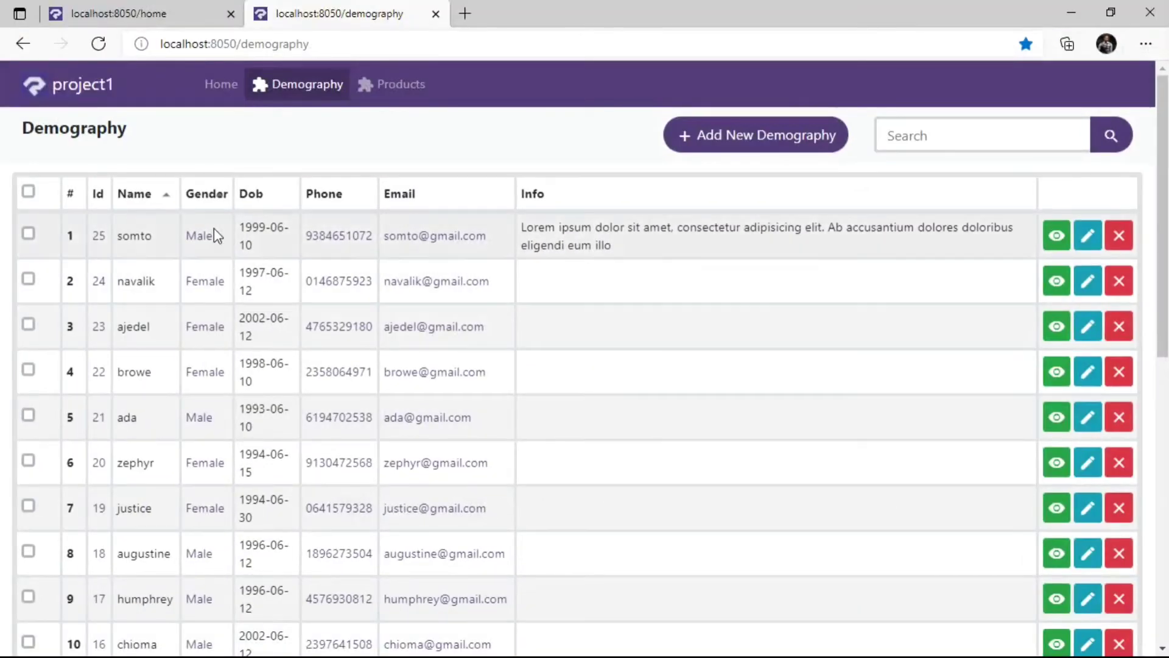
pyautogui.click(108, 52)
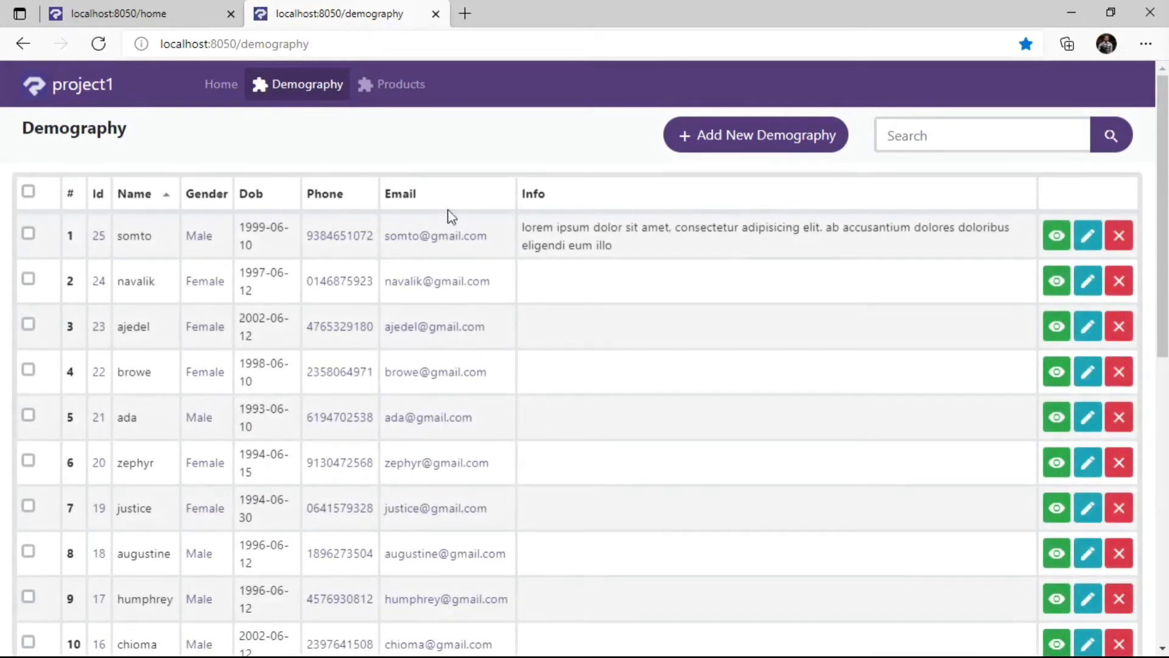
pyautogui.tripleClick(582, 250)
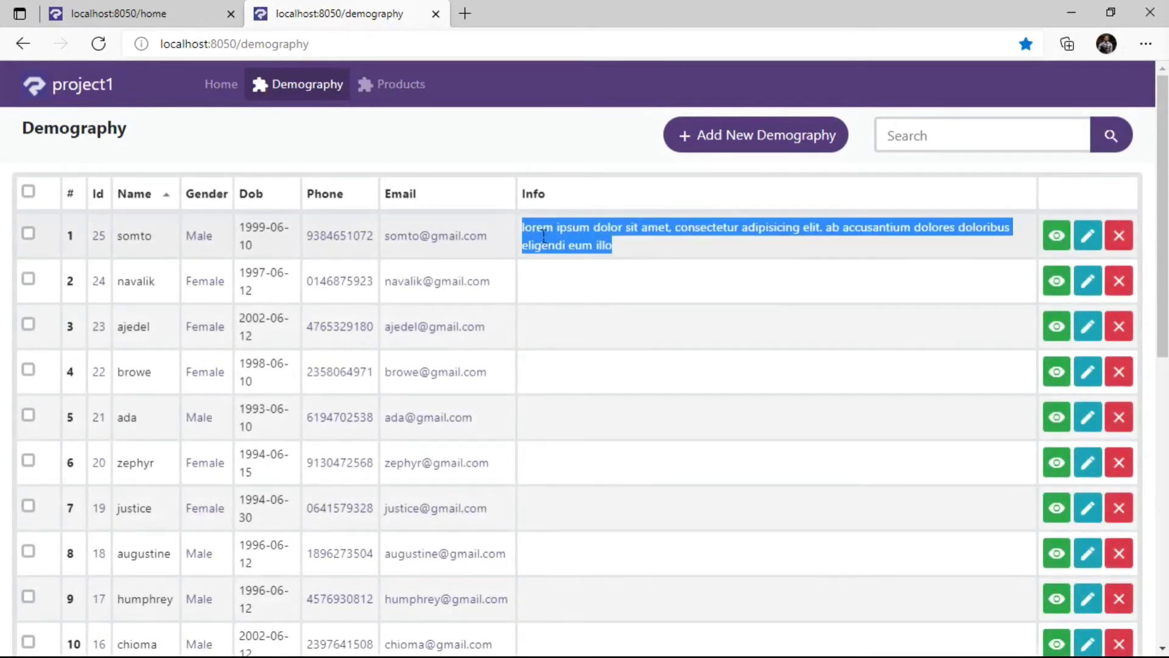
pyautogui.click(544, 236)
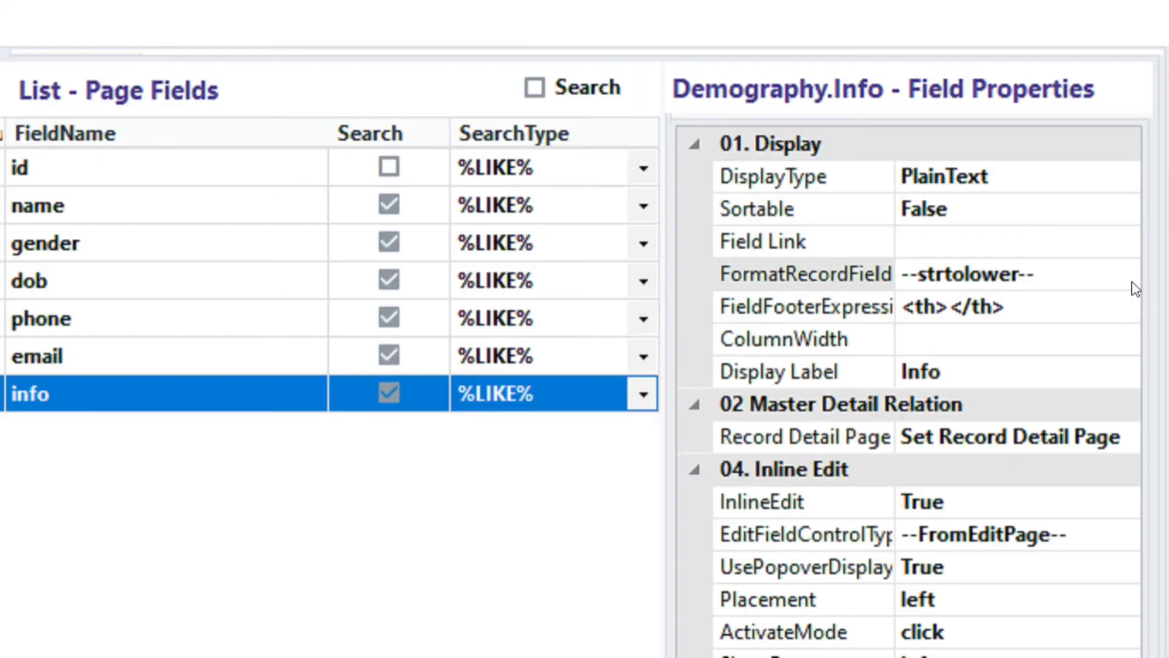
# - Set the Demography info field's FormatRecordField to --strtoupper--
pyautogui.click(1133, 285)
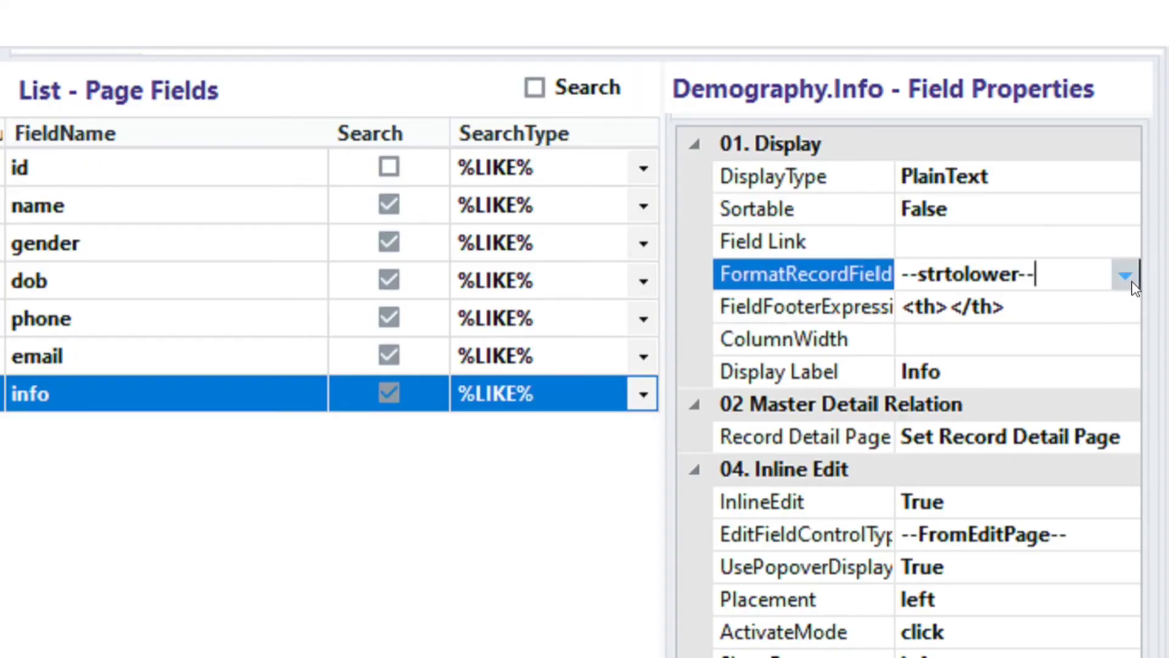
pyautogui.click(1133, 286)
pyautogui.scroll(-1, 1093, 328)
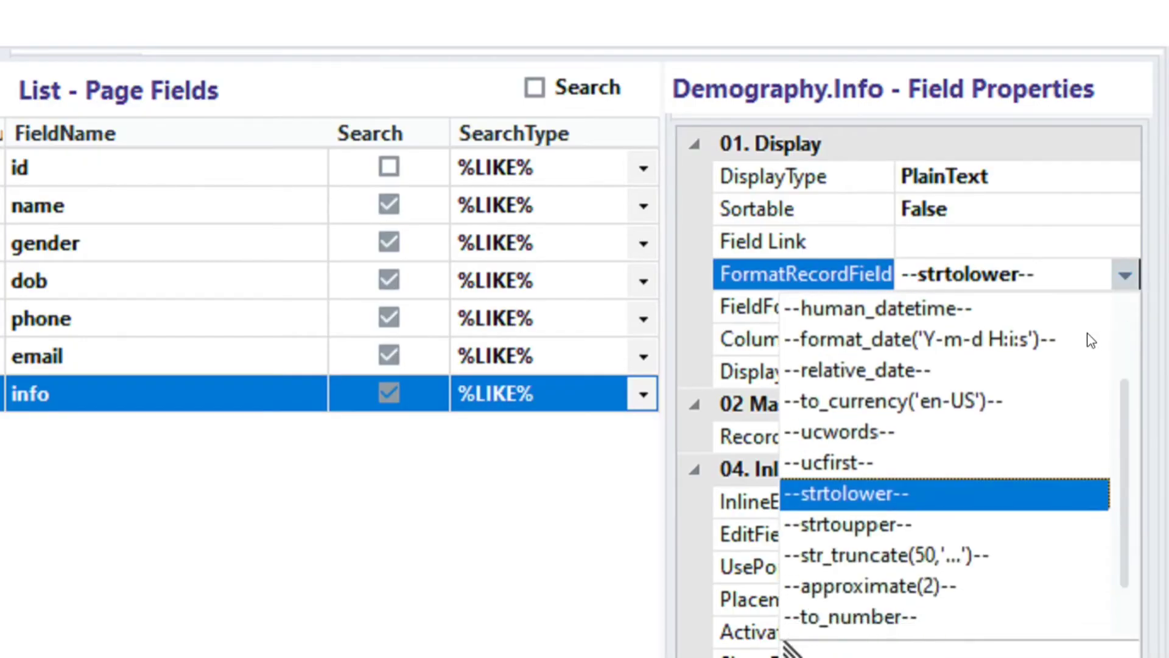
pyautogui.click(833, 526)
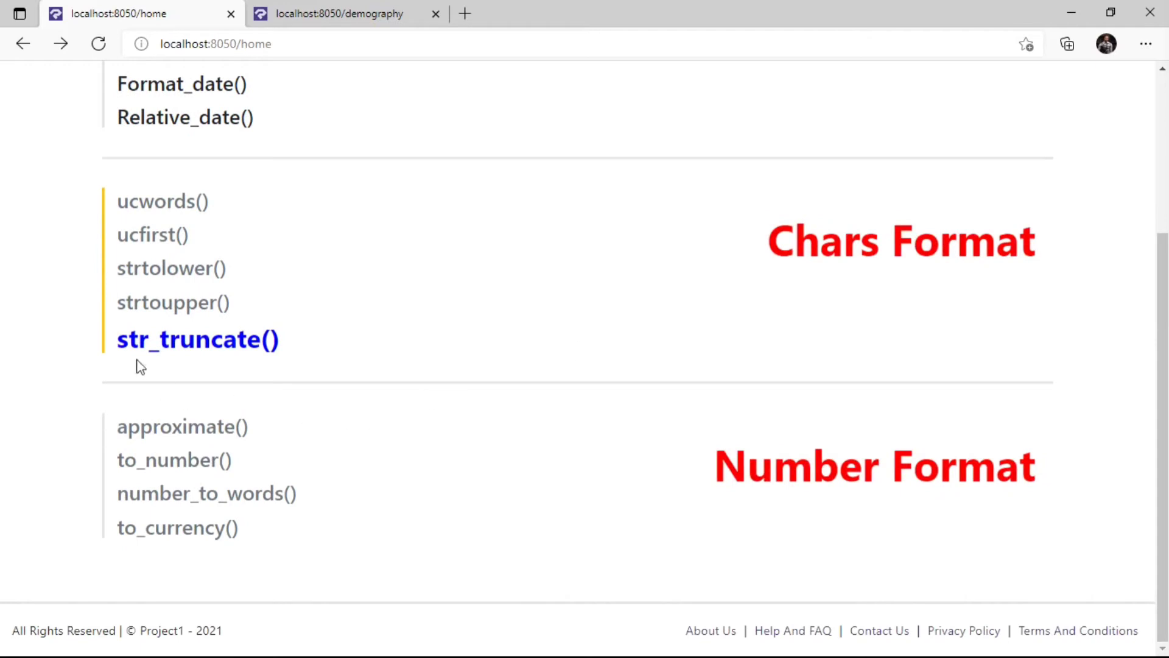
# - Highlight the str_truncate() entry in the format overview, and the first record's Info text on the Demography page
pyautogui.moveTo(121, 341); pyautogui.dragTo(318, 346)
pyautogui.click(320, 346)
pyautogui.hotkey('ctrl', 'Tab')
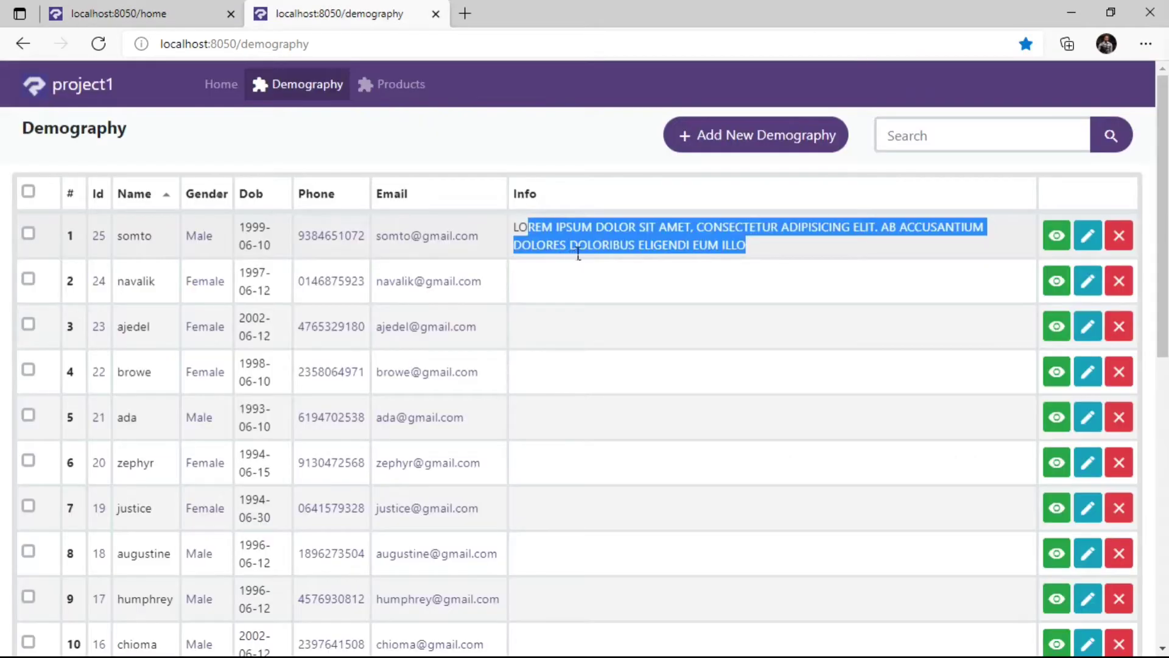
pyautogui.click(514, 236)
pyautogui.moveTo(513, 236); pyautogui.dragTo(752, 253)
pyautogui.click(751, 254)
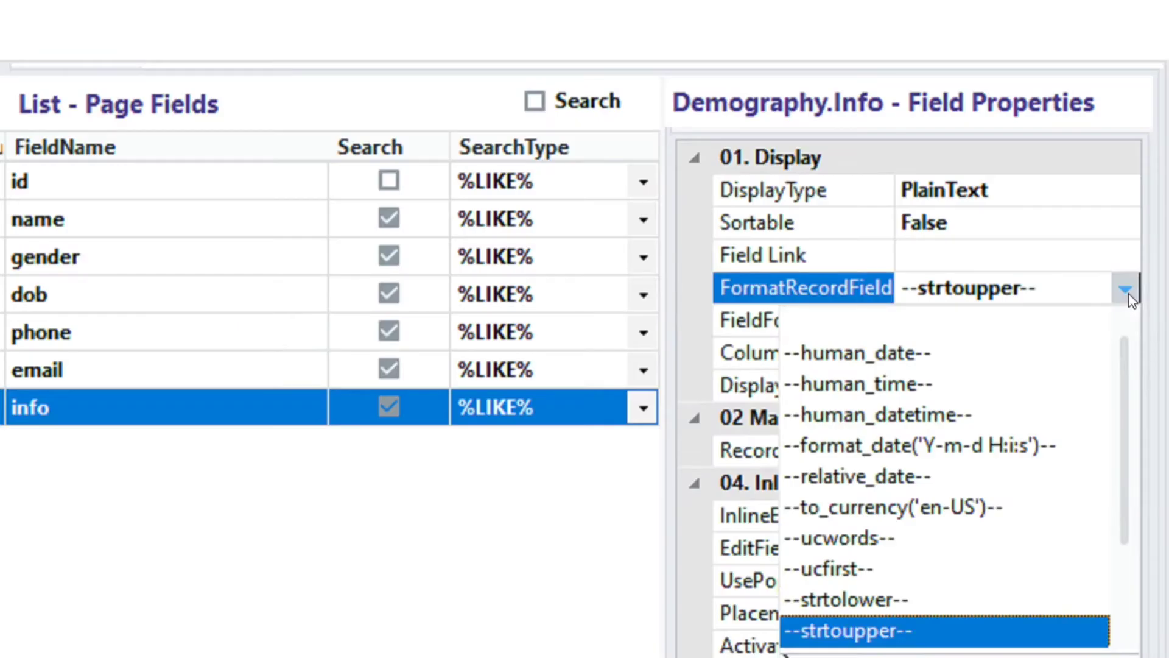
# - Set the Demography info field's FormatRecordField to --str_truncate(50,'...')-- in RadSystems Studio
pyautogui.scroll(-2, 1091, 346)
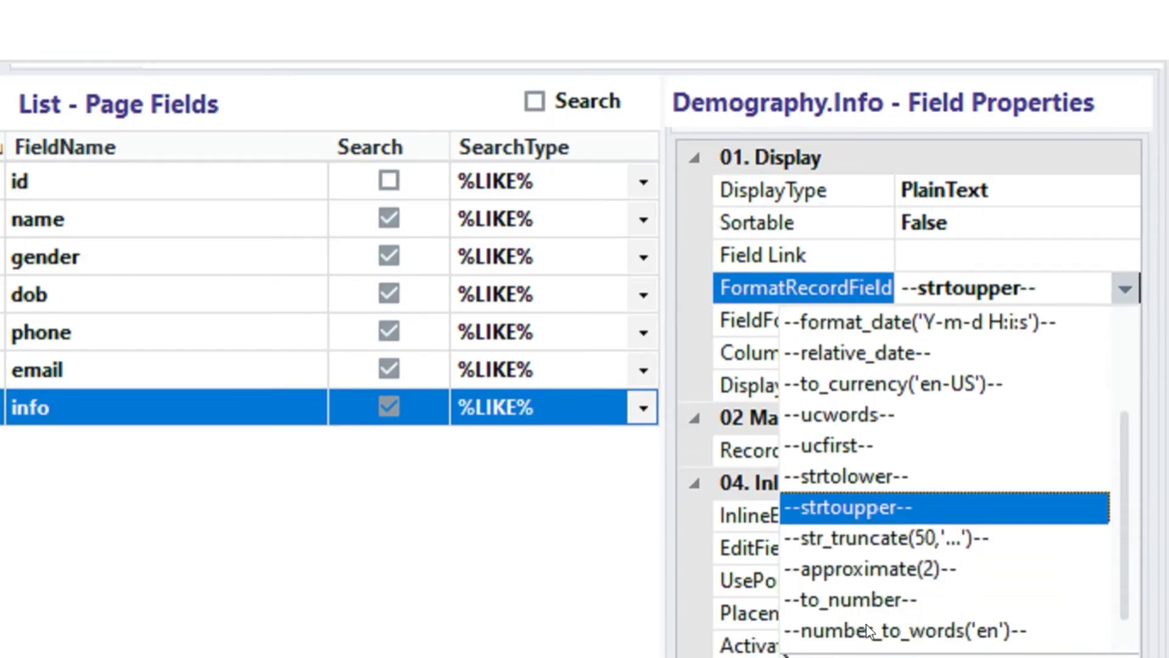
pyautogui.click(814, 542)
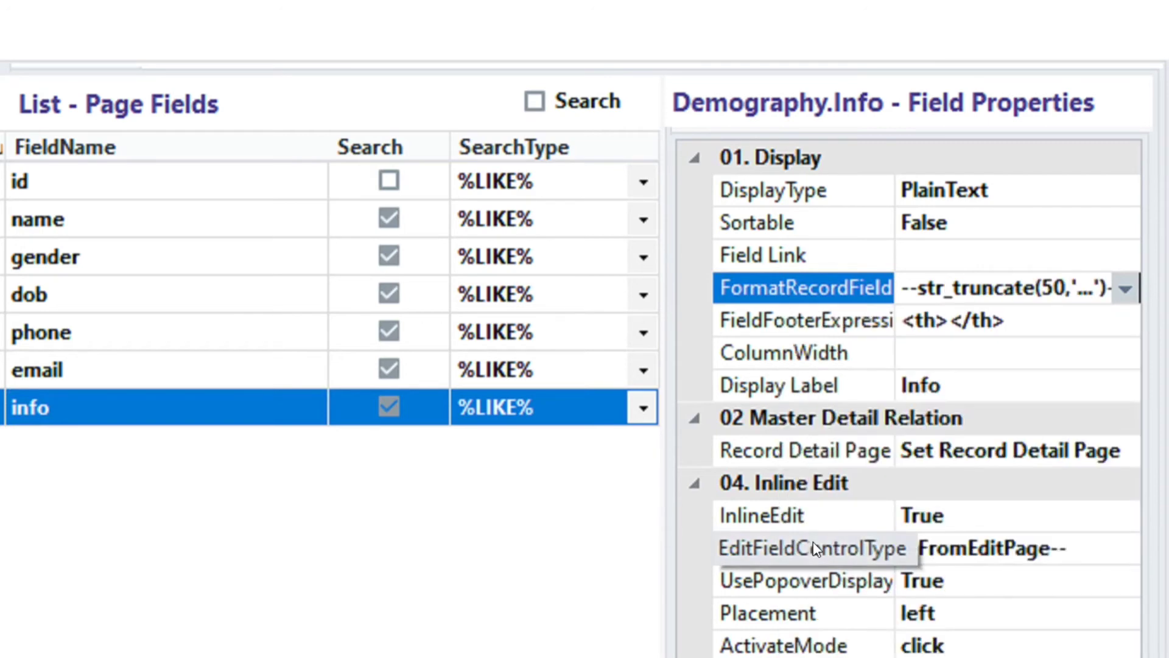
pyautogui.click(1054, 287)
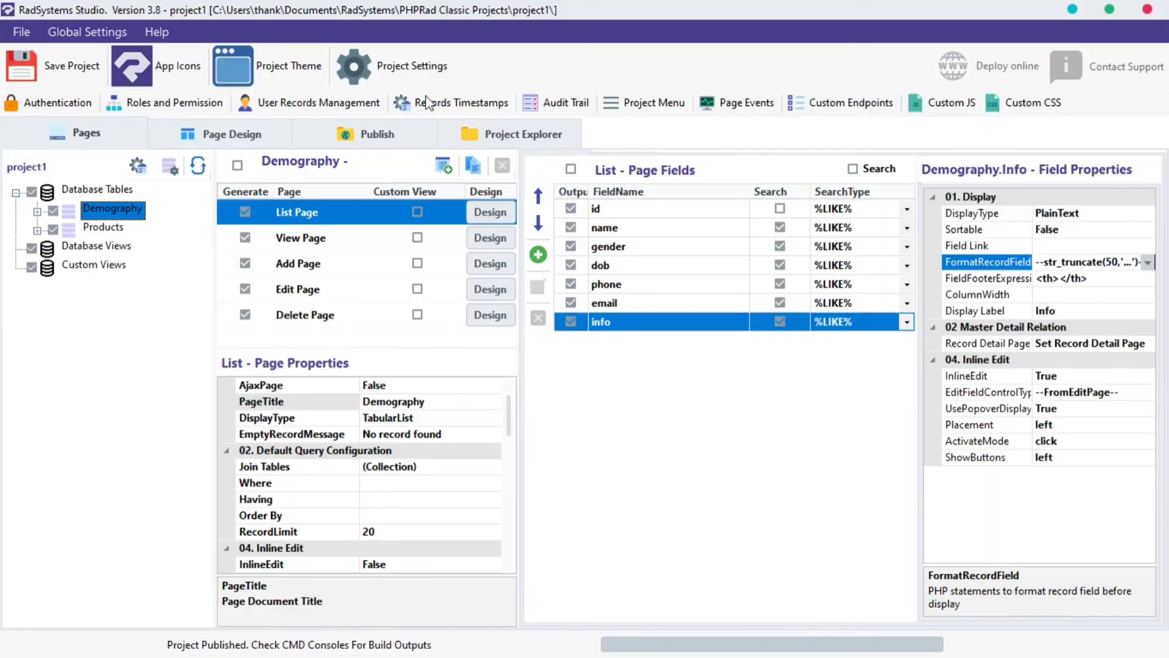
# - Publish the project and check the 50-character truncation in the Info column of the reloaded Demography page
pyautogui.click(381, 129)
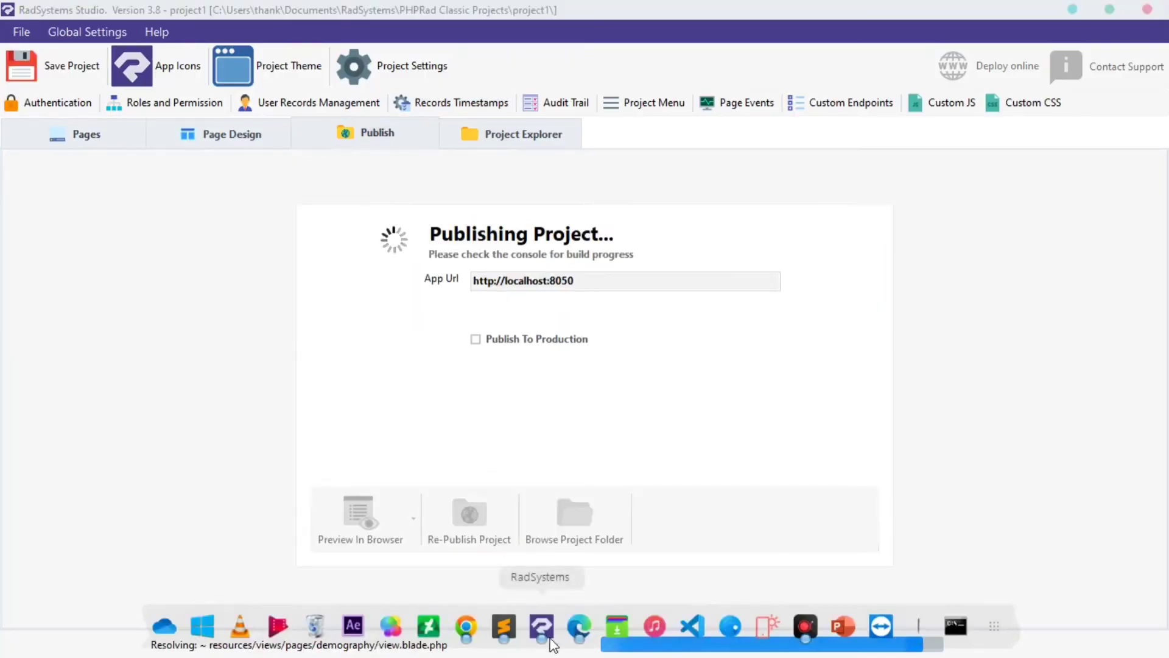
pyautogui.click(574, 637)
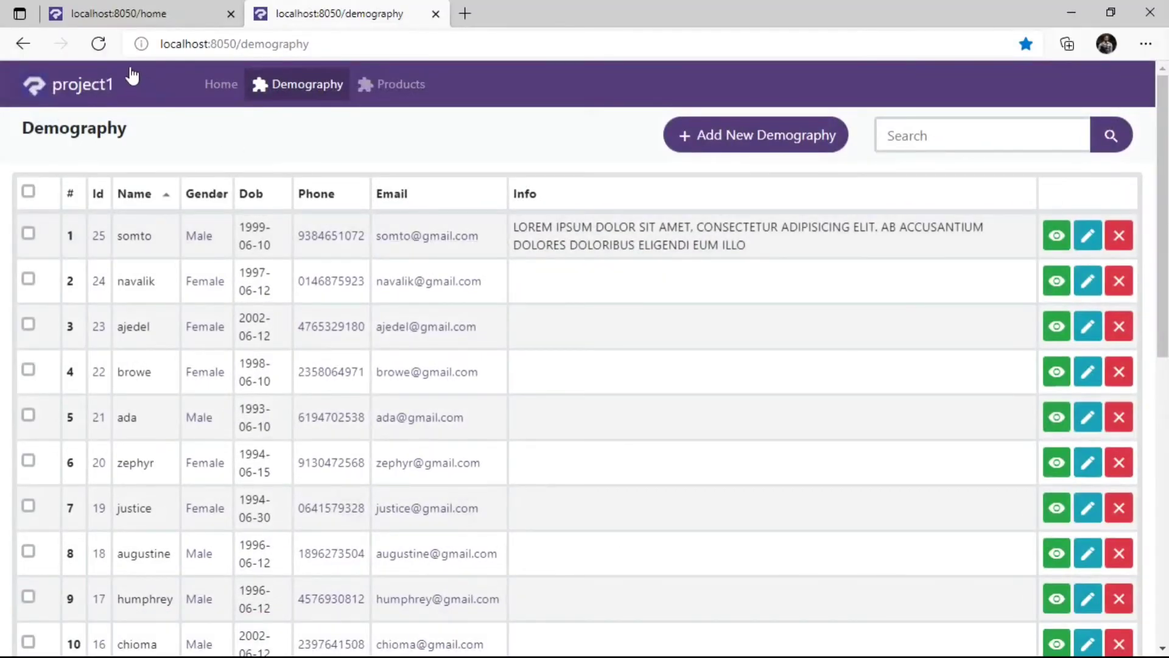
pyautogui.click(101, 45)
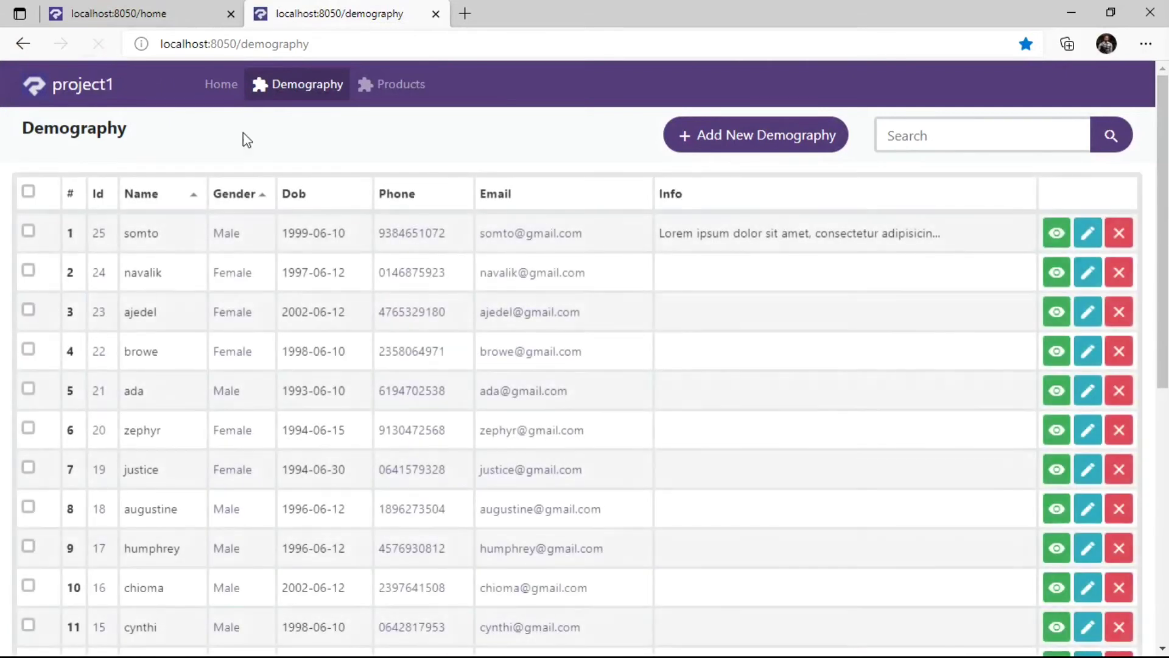
pyautogui.moveTo(662, 242); pyautogui.dragTo(944, 244)
pyautogui.click(955, 241)
pyautogui.hotkey('alt', 'Tab')
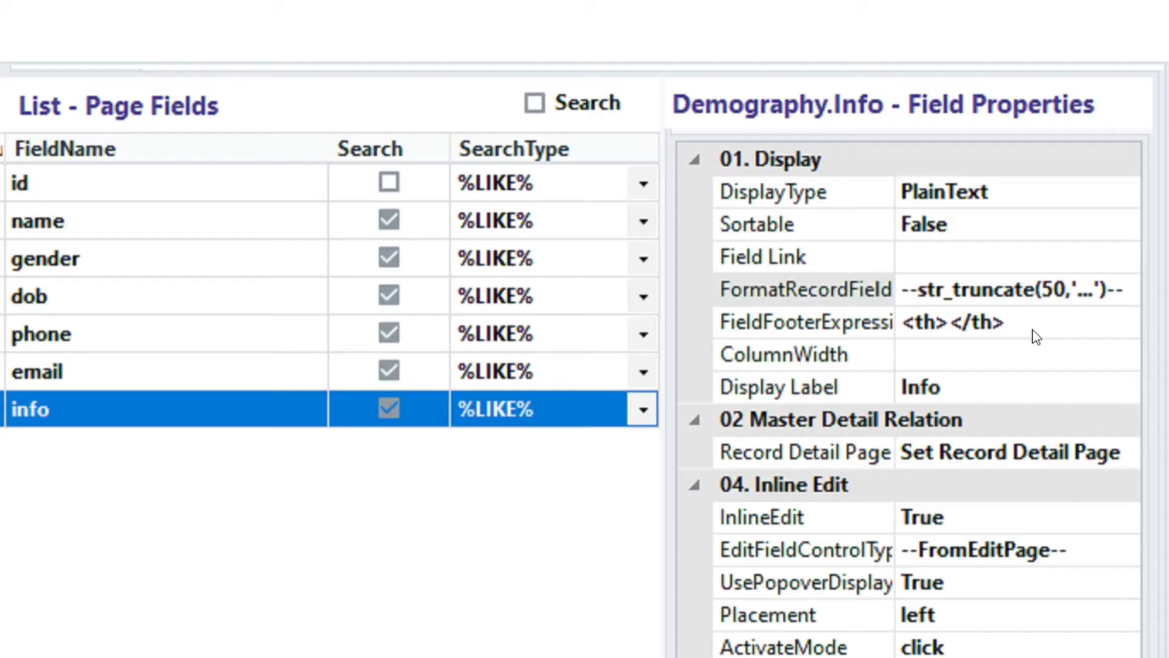
# - Set the truncation length in the info field's FormatRecordField to 20, giving --str_truncate(20,'...')--
pyautogui.click(1104, 262)
pyautogui.click(1055, 286)
pyautogui.press('BackSpace')
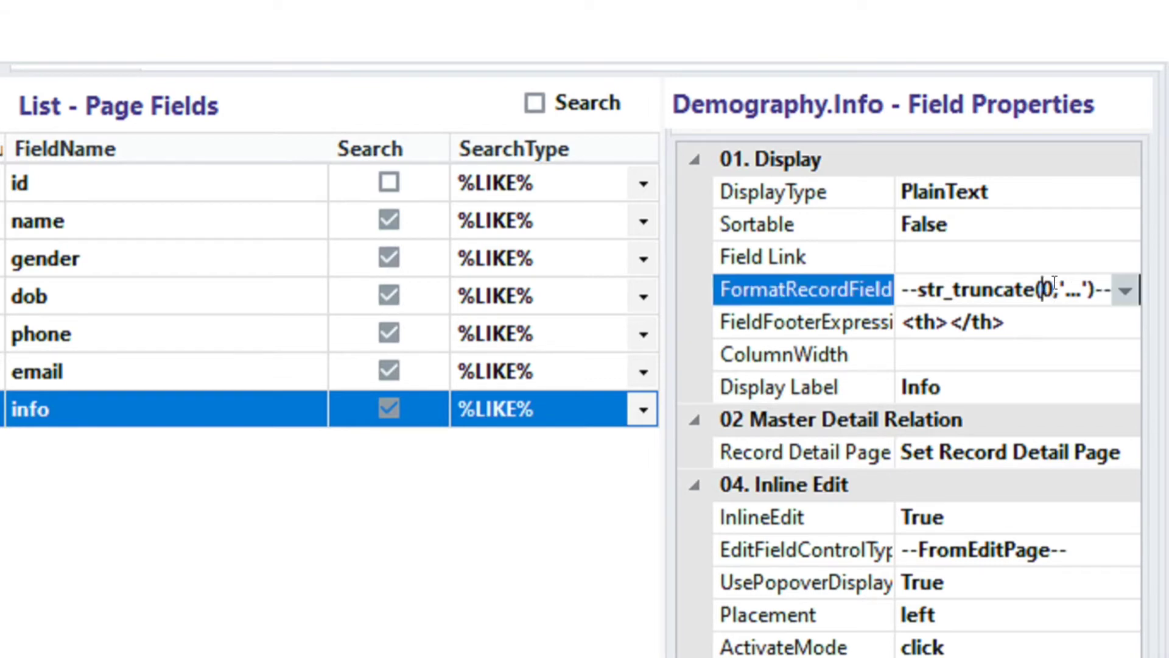
pyautogui.write('2')
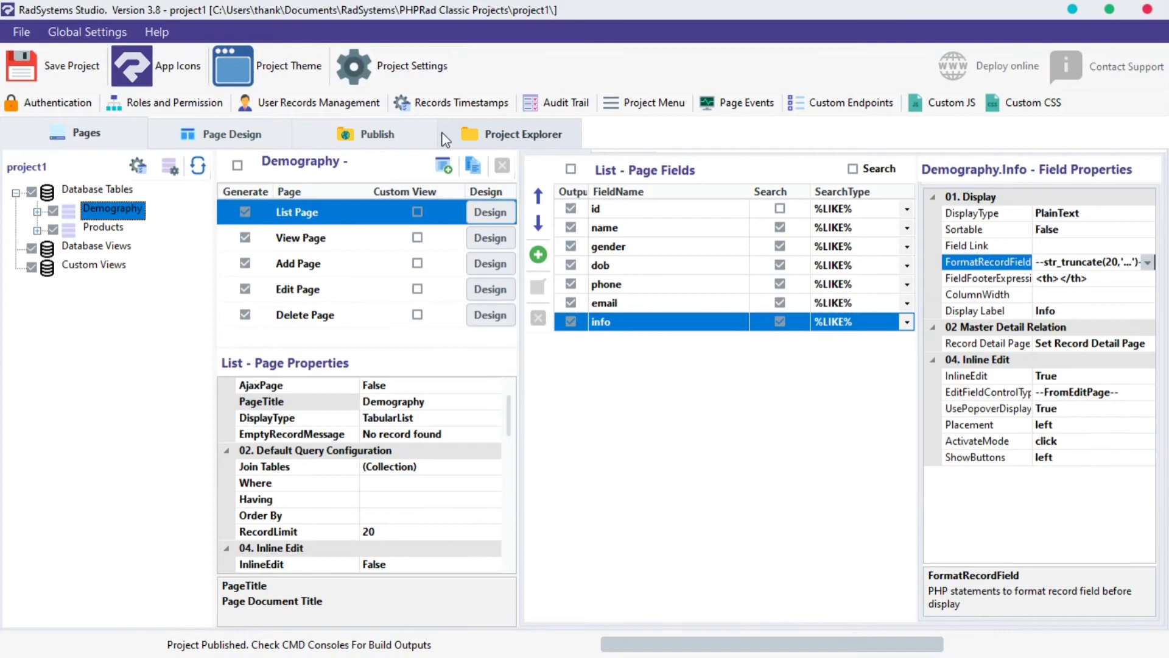
# - Publish the project and check the 20-character truncation in the Info column of the reloaded Demography page
pyautogui.click(435, 137)
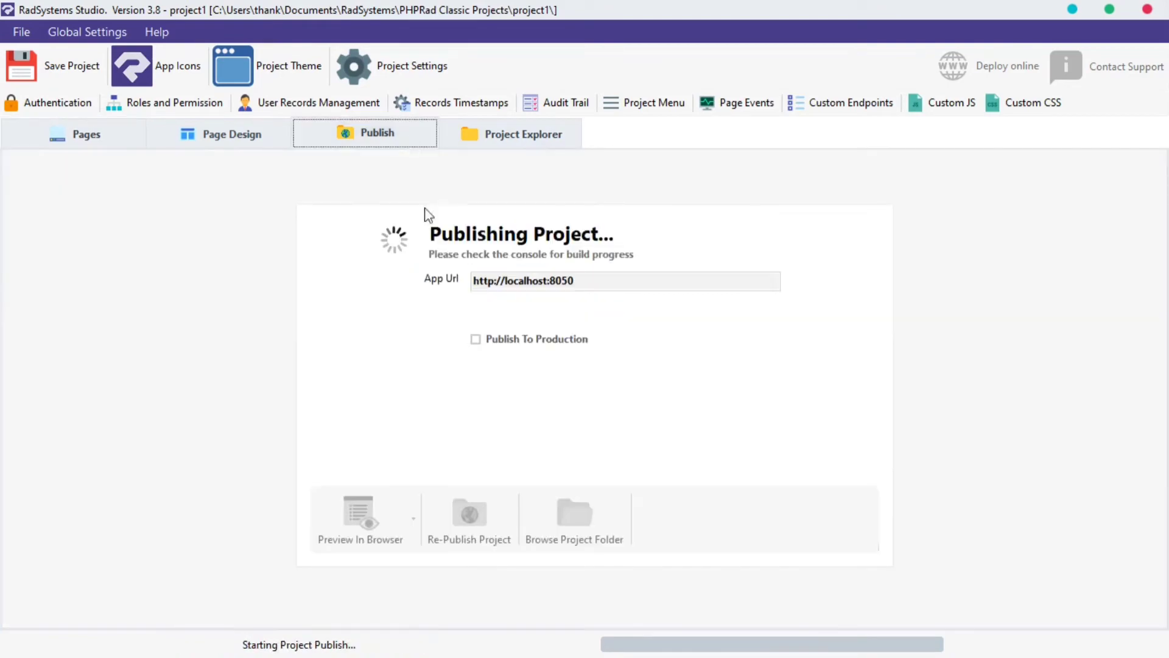
pyautogui.moveTo(535, 637)
pyautogui.click(575, 627)
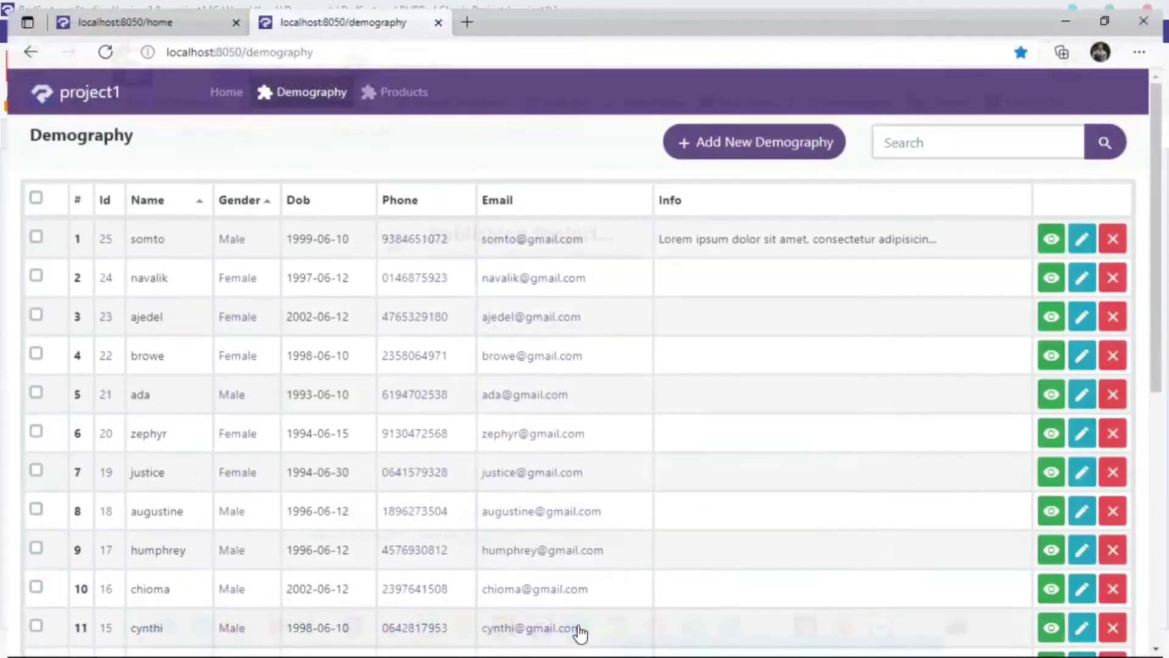
pyautogui.click(108, 49)
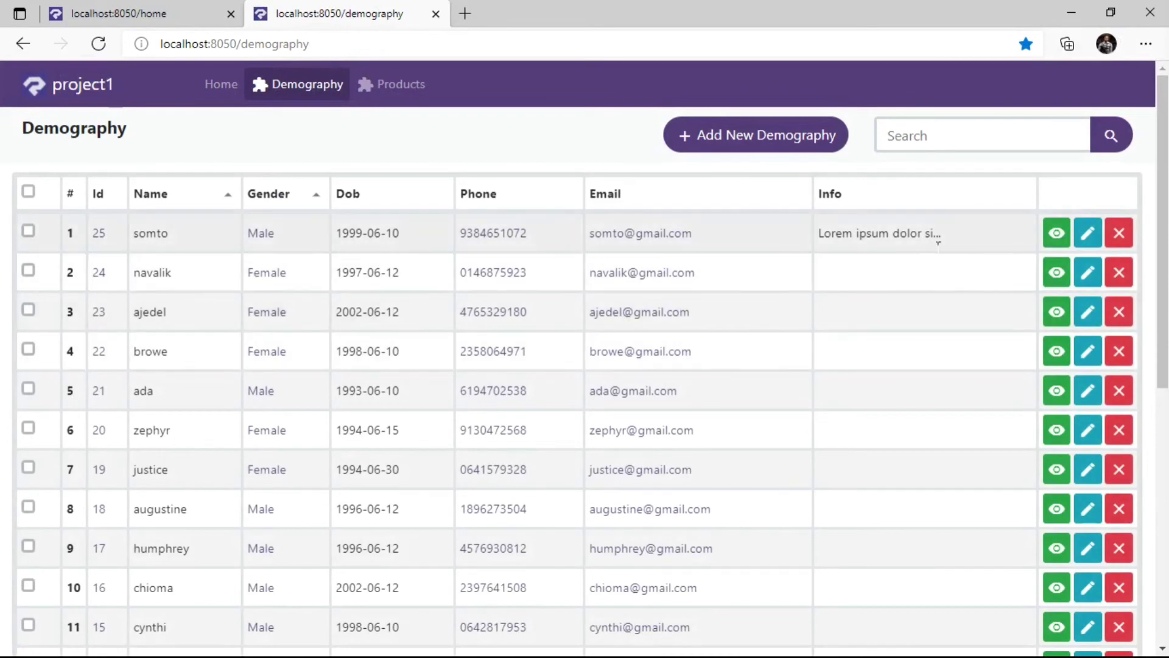
pyautogui.moveTo(939, 237); pyautogui.dragTo(825, 235)
pyautogui.click(831, 237)
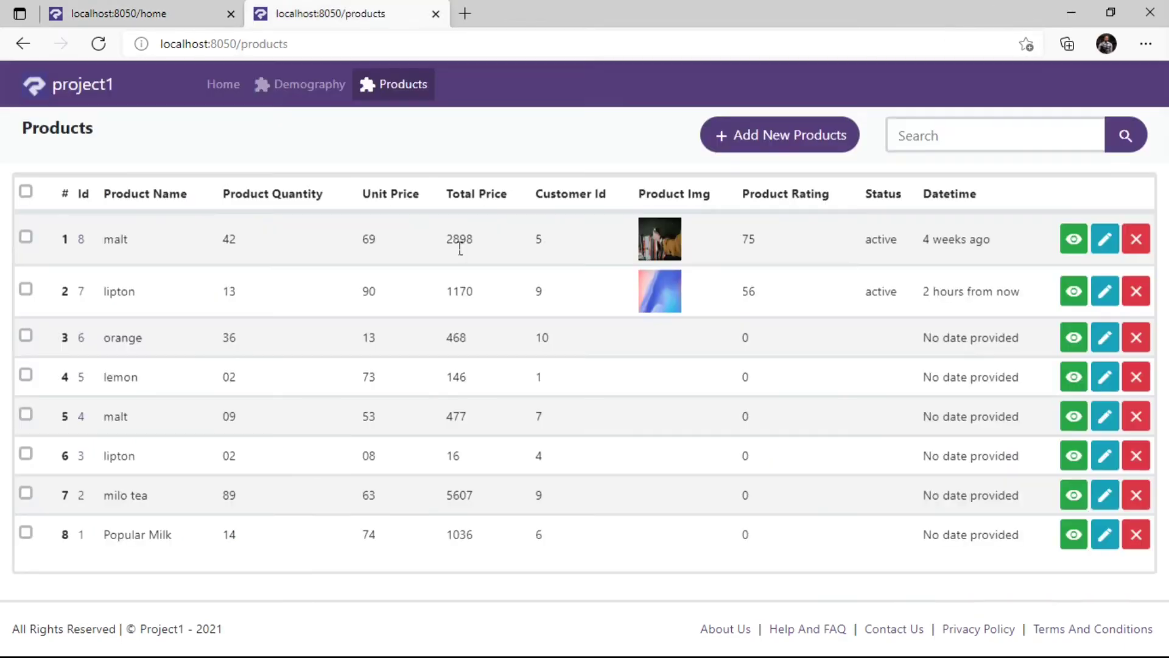
# - Update the total price of the first malt record on the Products page to 2898.7889
pyautogui.doubleClick(460, 243)
pyautogui.click(492, 247)
pyautogui.click(1104, 252)
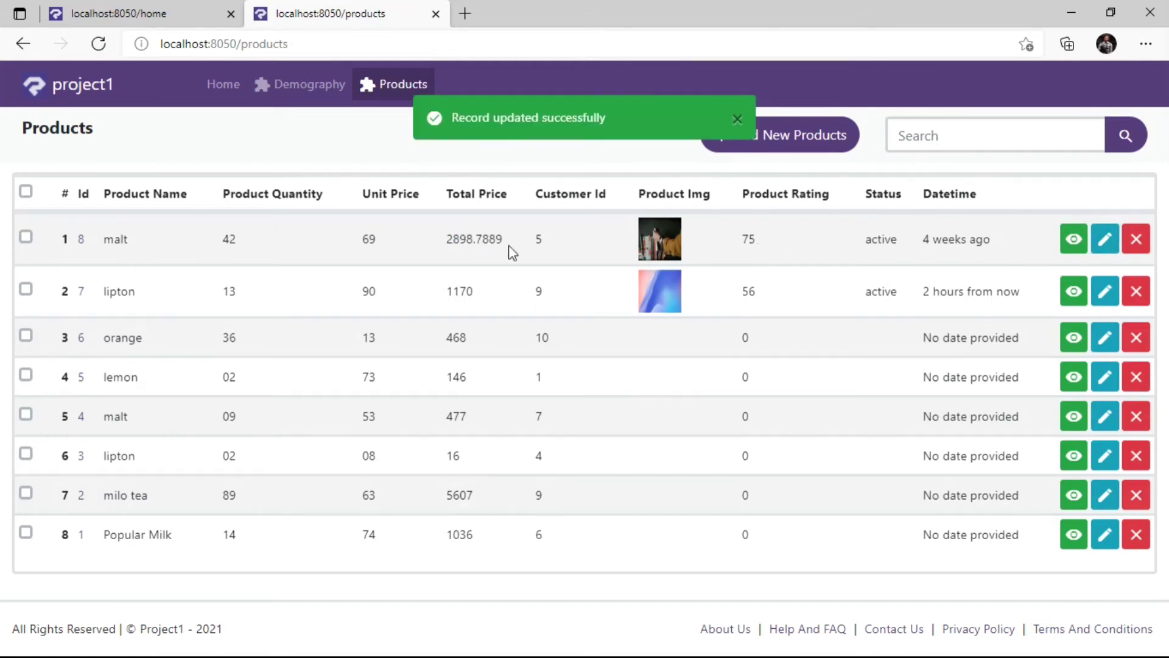
# - Return to RadSystems Studio and set the Products total_price field's FormatRecordField to --approximate(2)--
pyautogui.hotkey('alt', 'Tab')
pyautogui.click(113, 228)
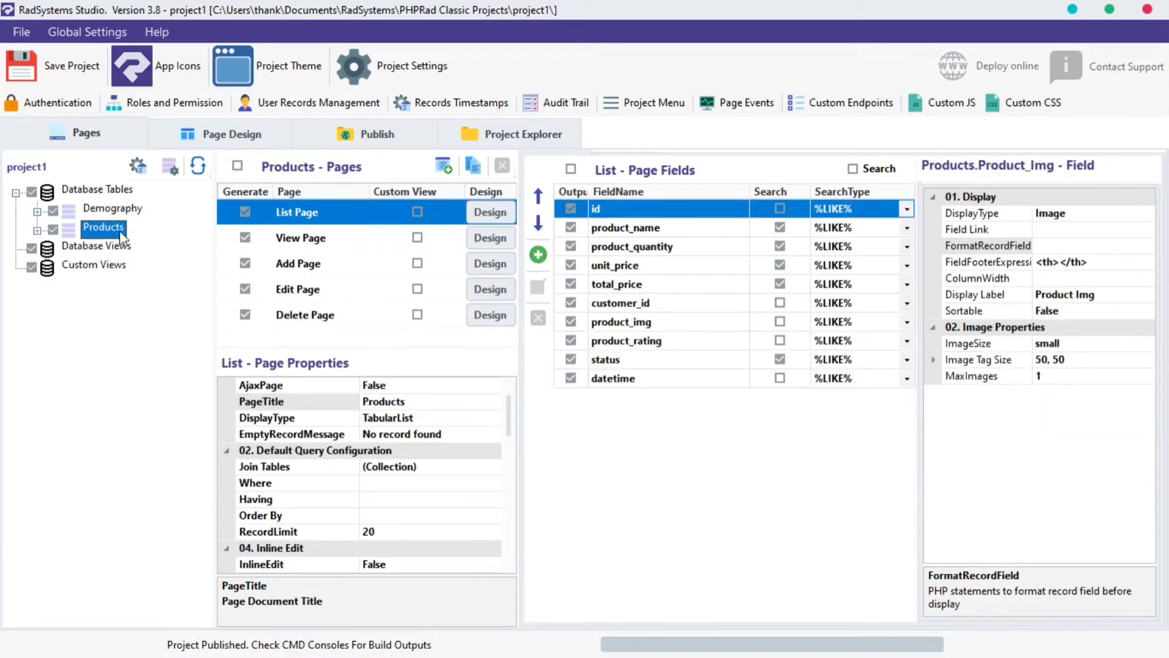
pyautogui.click(643, 285)
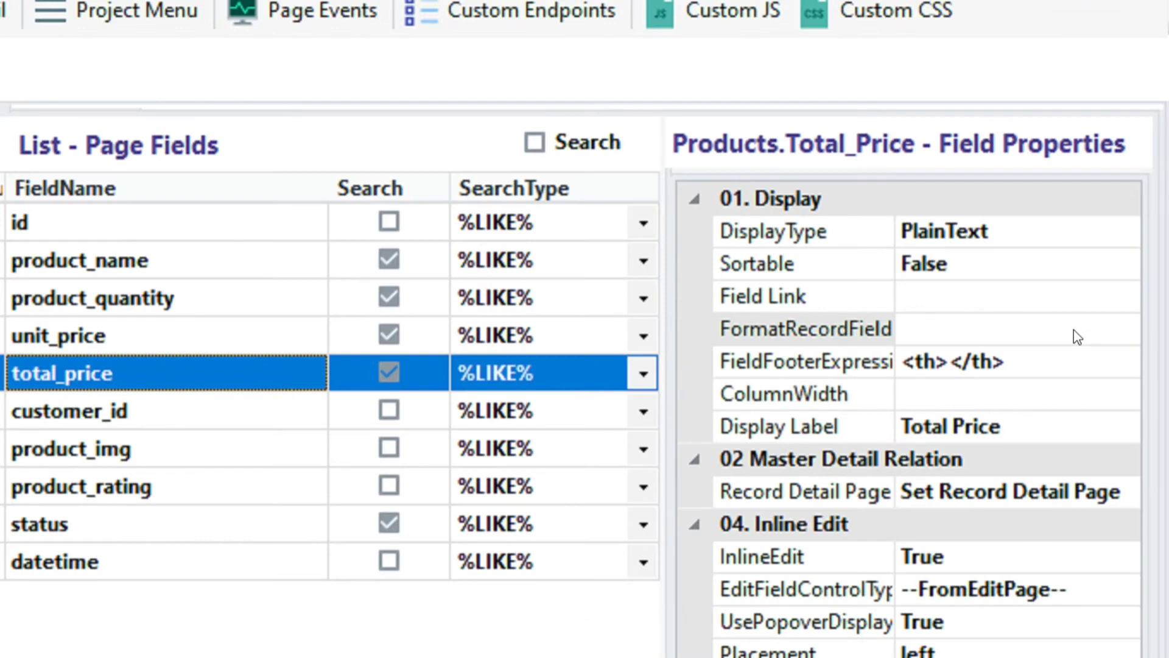
pyautogui.click(1122, 263)
pyautogui.click(1149, 264)
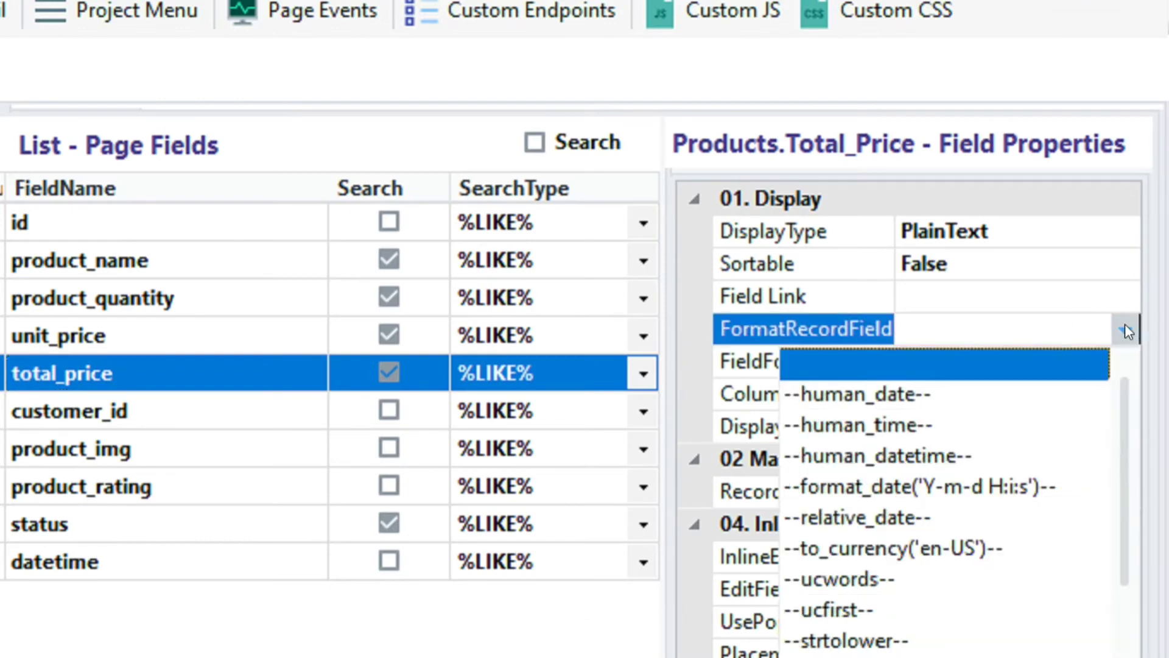
pyautogui.scroll(-2, 1055, 427)
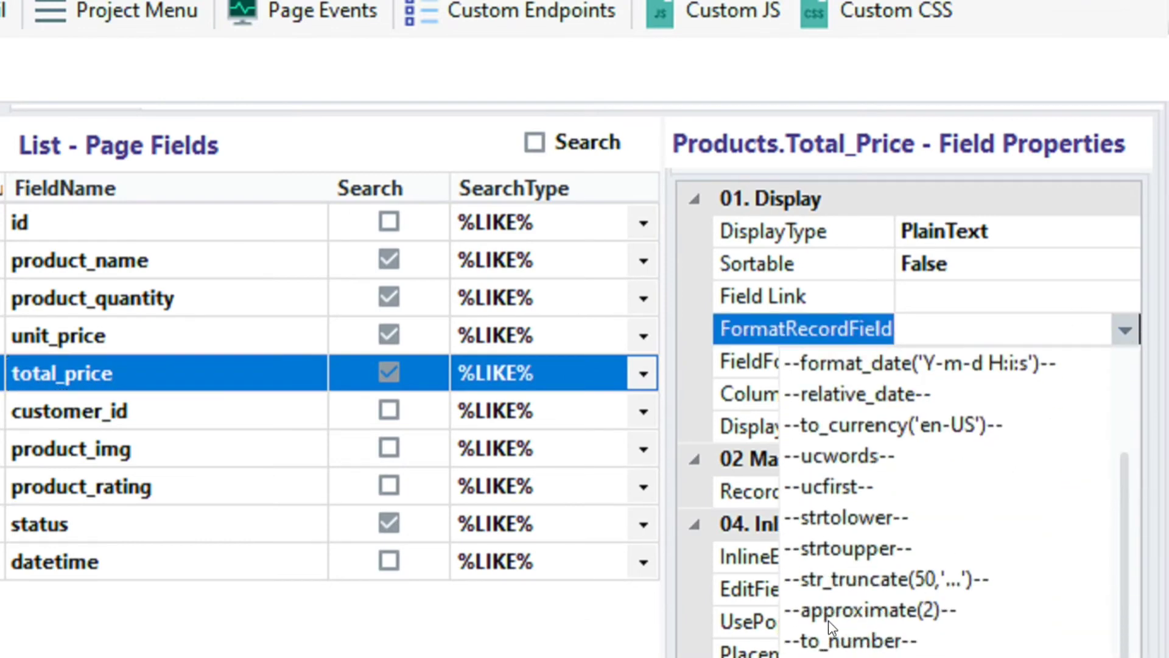
pyautogui.click(866, 612)
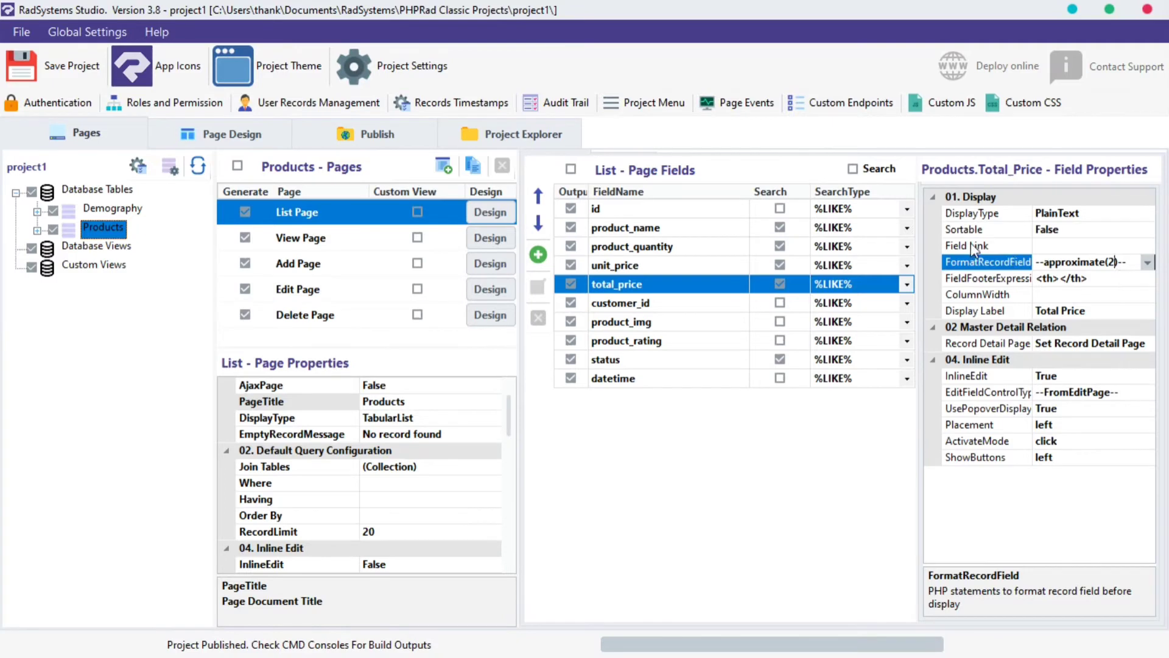
# - Publish the project and check the two-decimal rounding in the Total Price column of the reloaded Products page
pyautogui.click(382, 122)
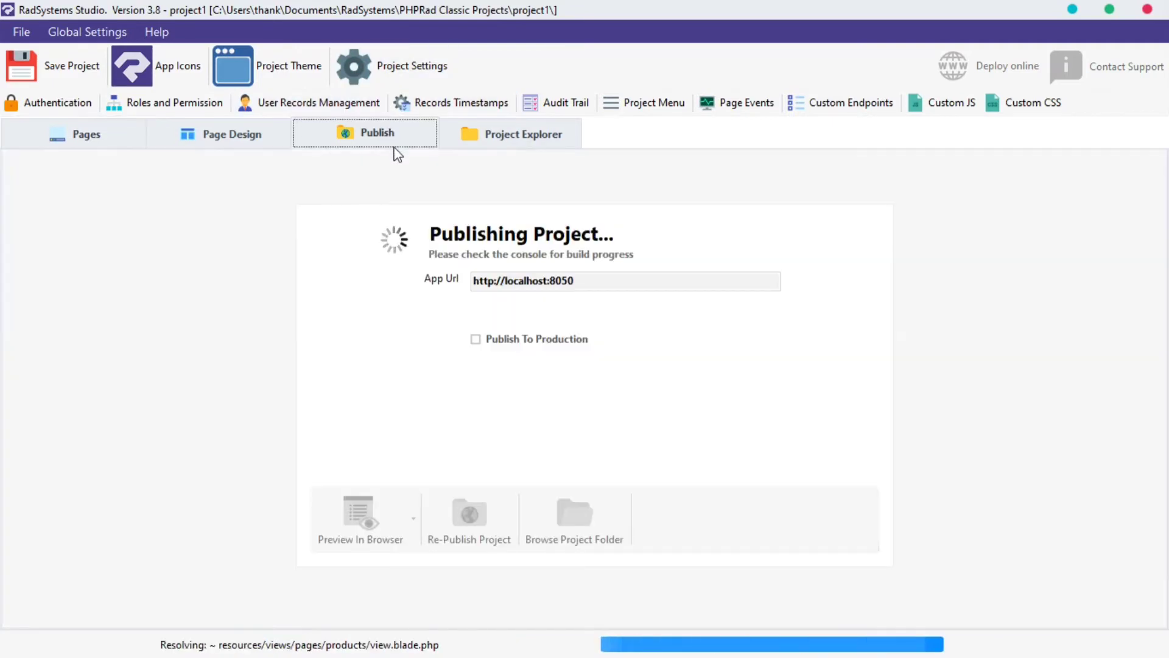
pyautogui.click(100, 51)
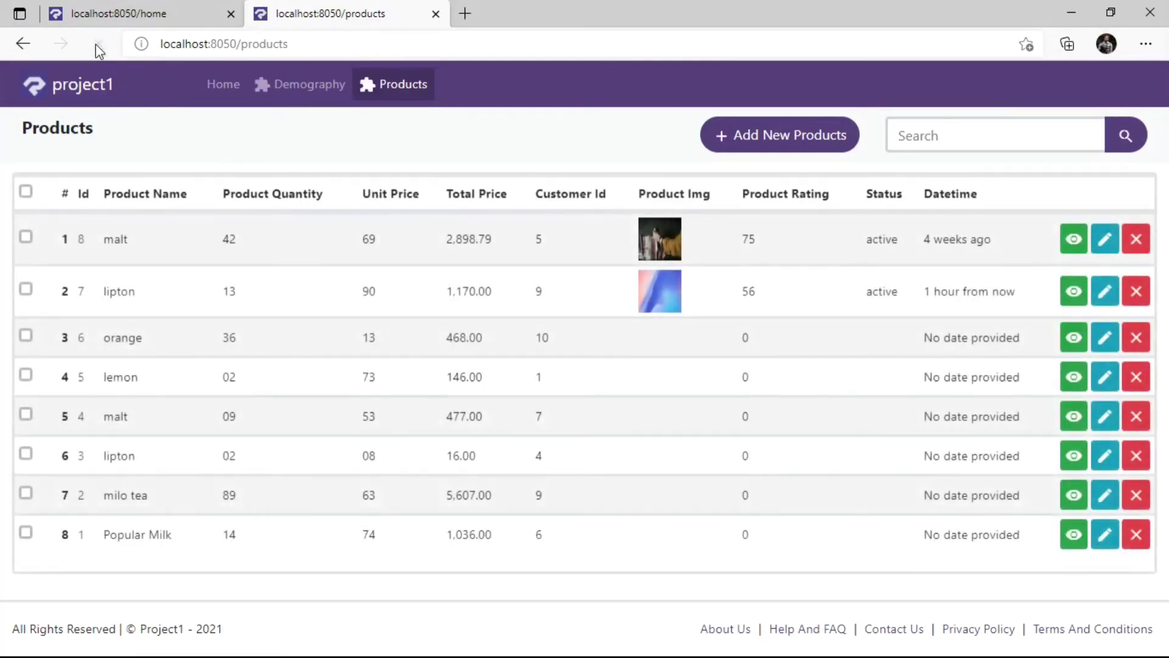
pyautogui.moveTo(479, 240); pyautogui.dragTo(496, 245)
pyautogui.click(495, 246)
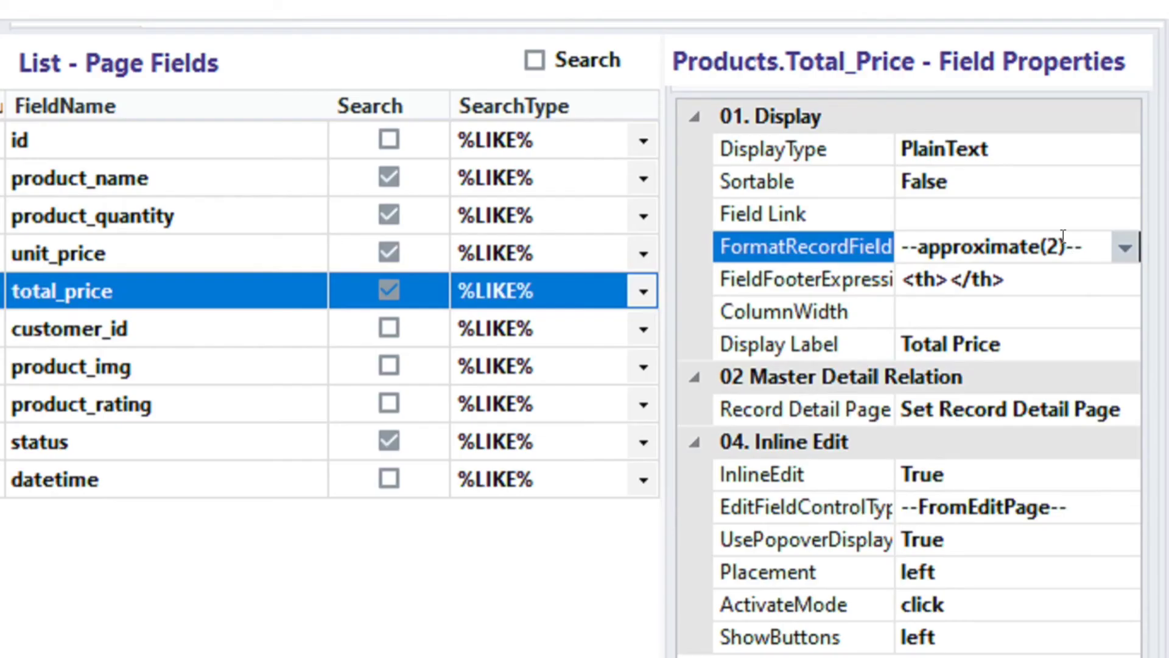
# - Set the total_price format to one decimal with --approximate(1)-- and check the published Total Price column
pyautogui.press('BackSpace')
pyautogui.write('1')
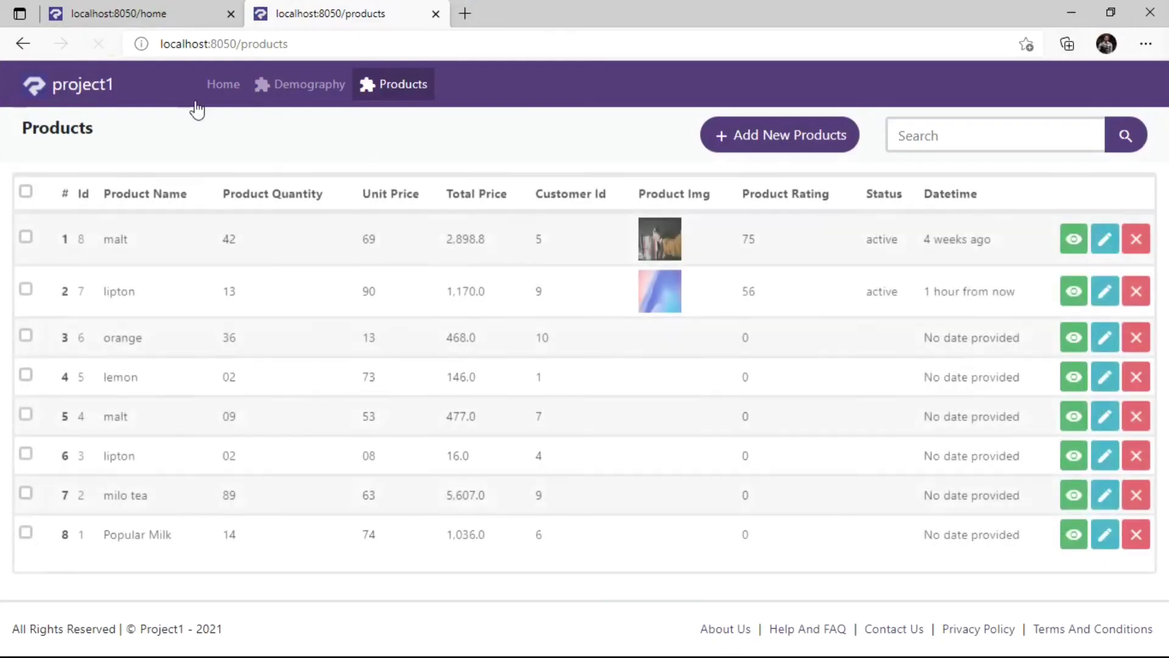
pyautogui.moveTo(480, 240); pyautogui.dragTo(490, 245)
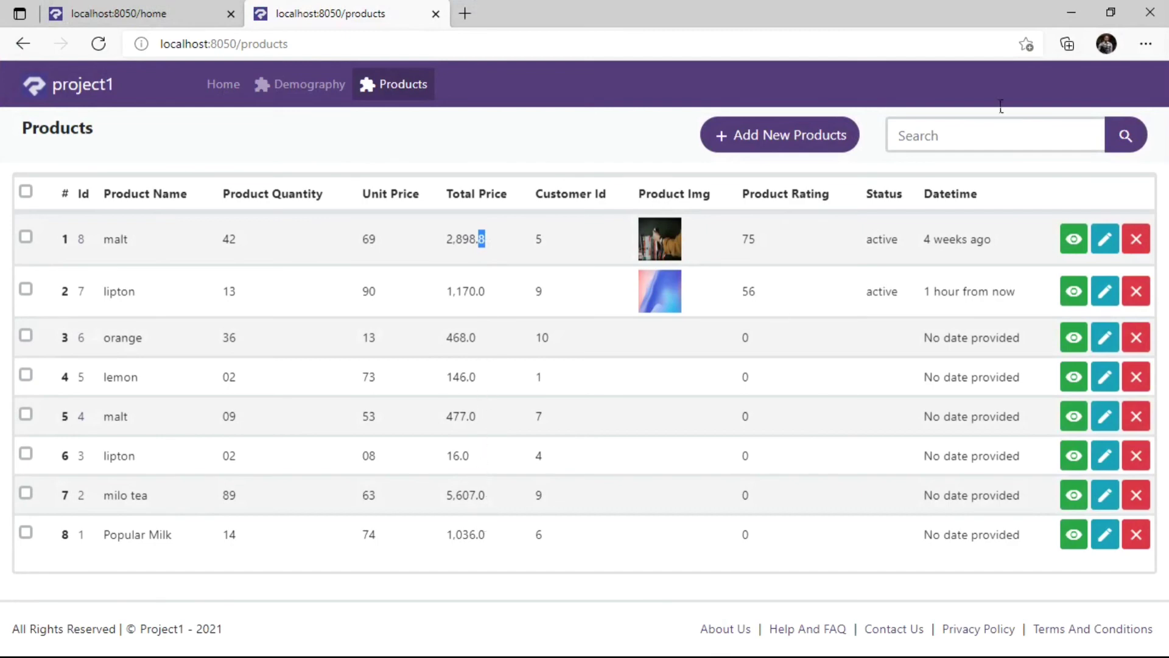
# - Prefix the total_price field's two-decimal format with the text 'USD ', giving --'USD '.approximate(2)--
pyautogui.hotkey('ctrl', 'shift', 'Tab')
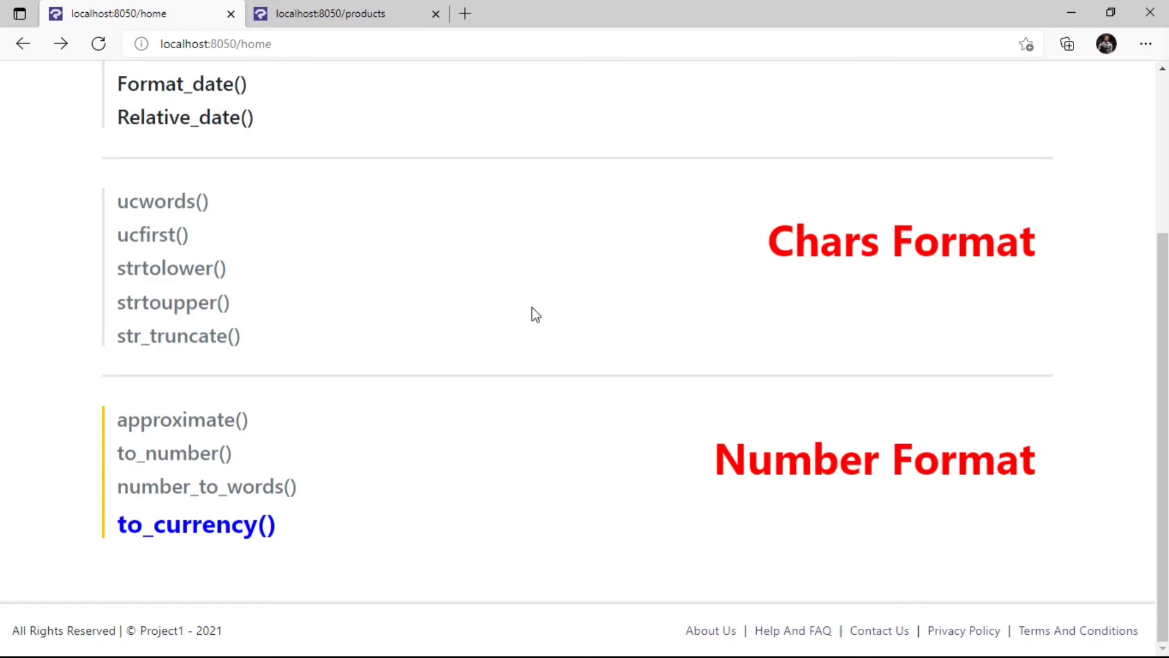
pyautogui.hotkey('alt', 'Tab')
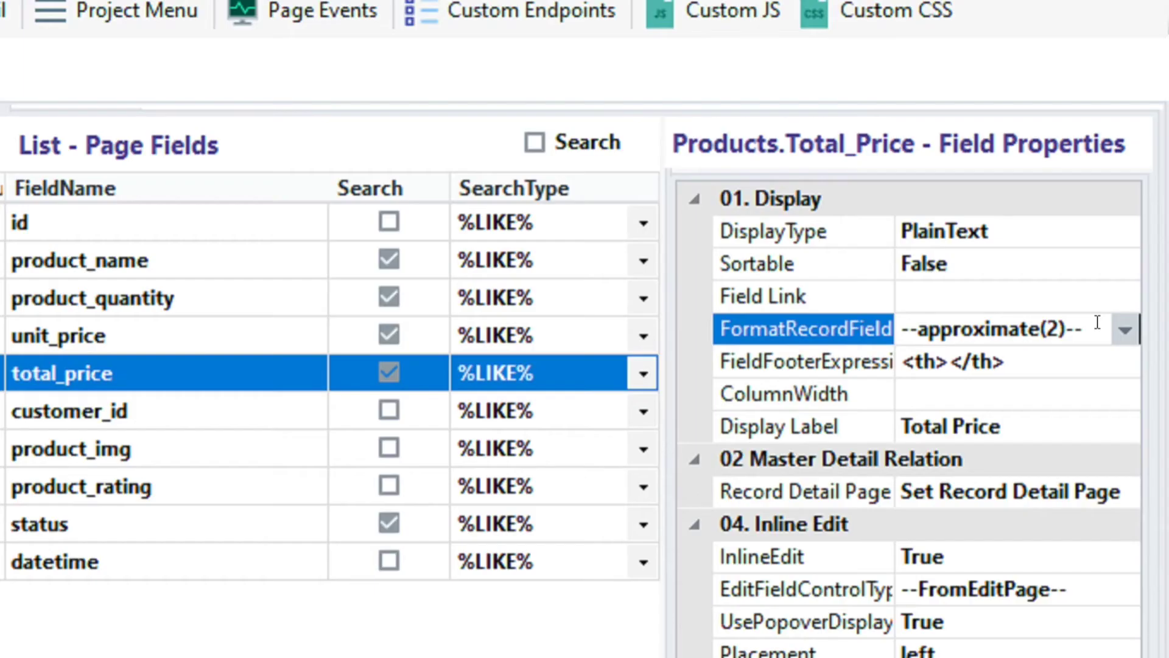
pyautogui.click(917, 324)
pyautogui.write('"')
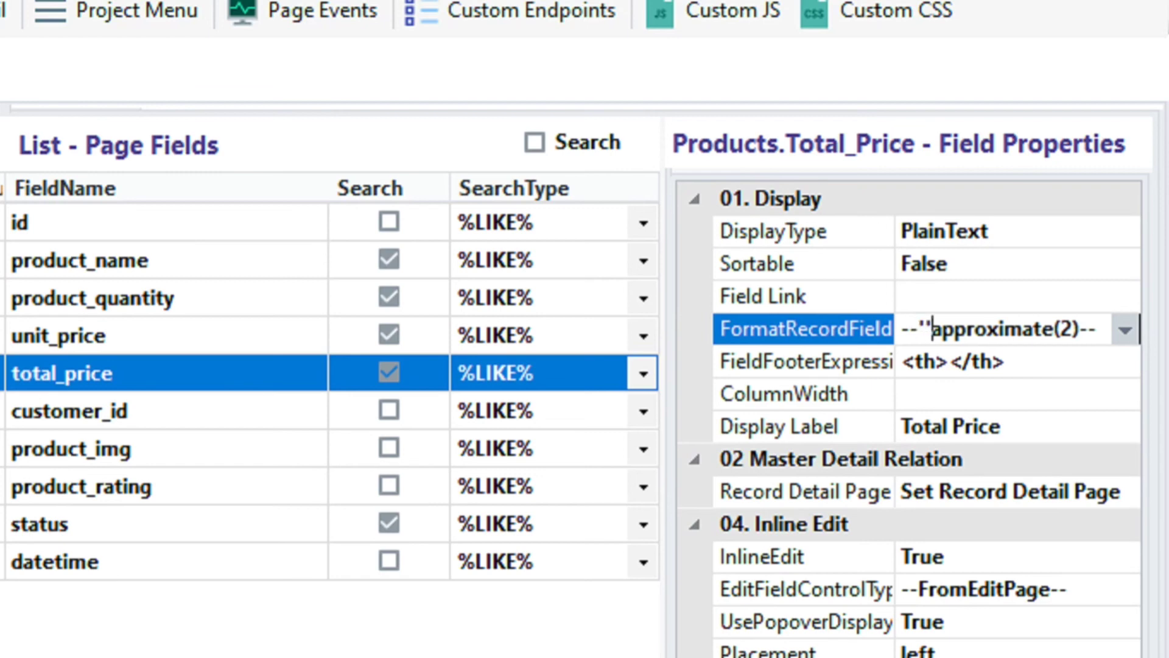
pyautogui.write('.')
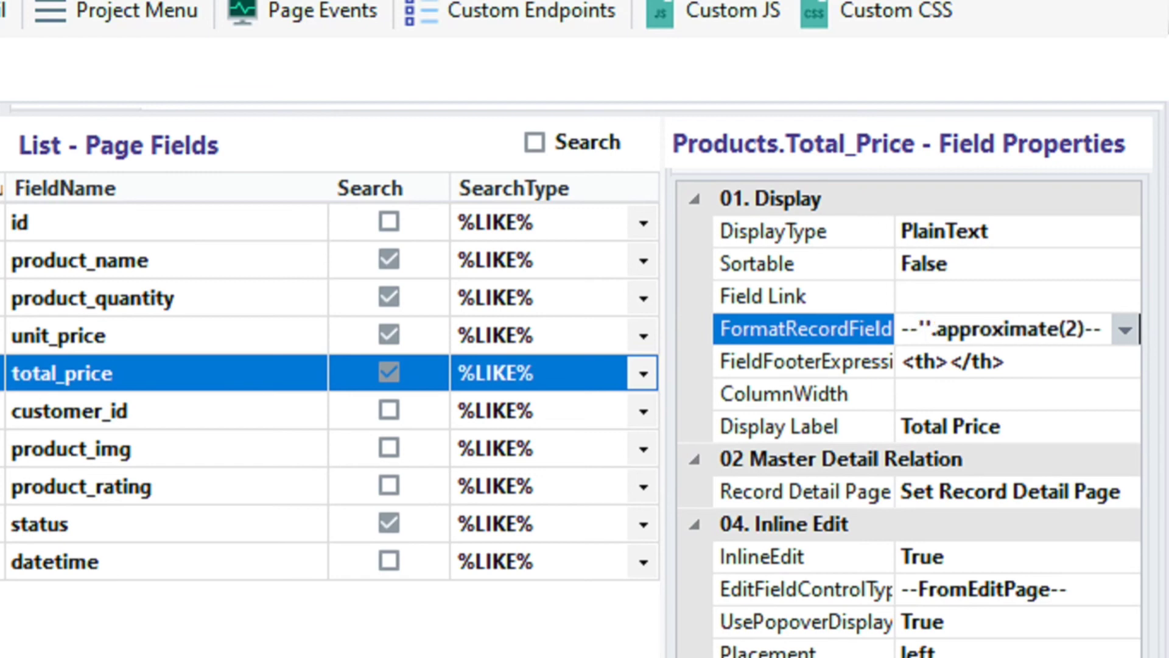
pyautogui.press('Left')
pyautogui.press('Left')
pyautogui.write('USD')
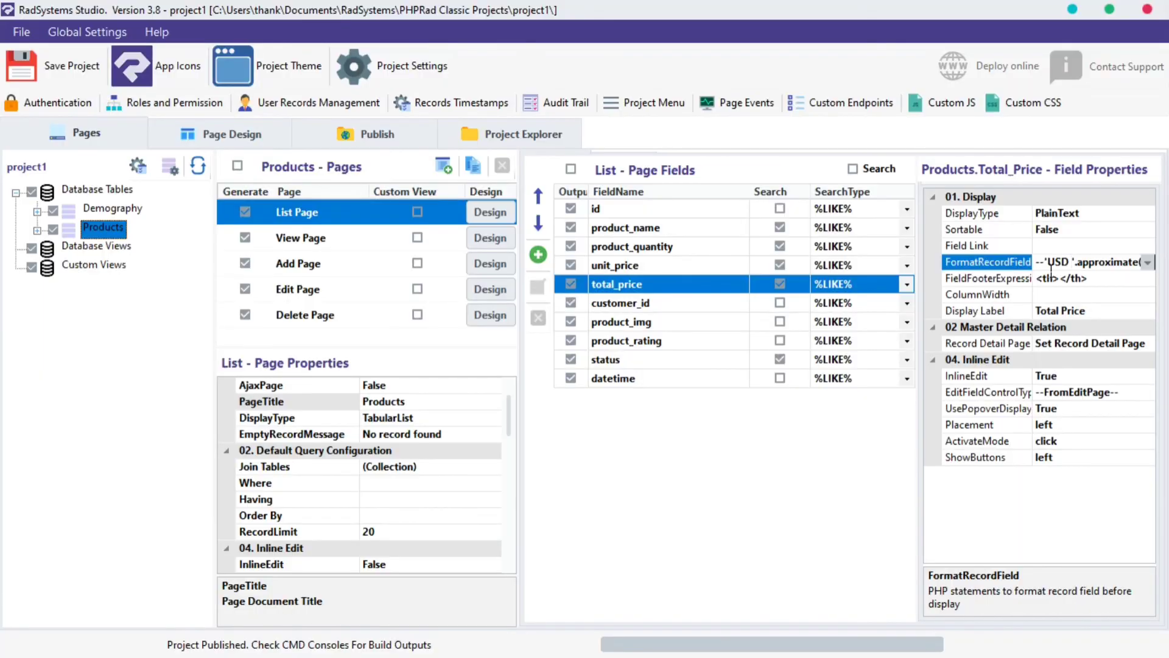
# - Publish the project and check the USD prefix in the Total Price column of the reloaded Products page
pyautogui.click(384, 136)
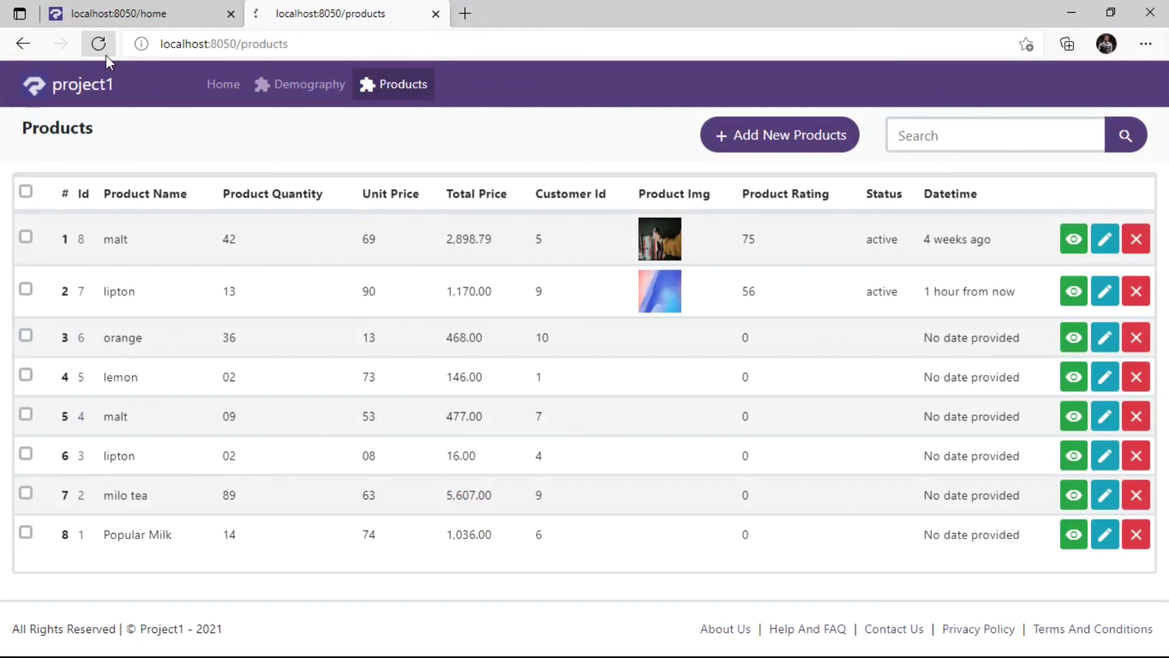
pyautogui.click(103, 53)
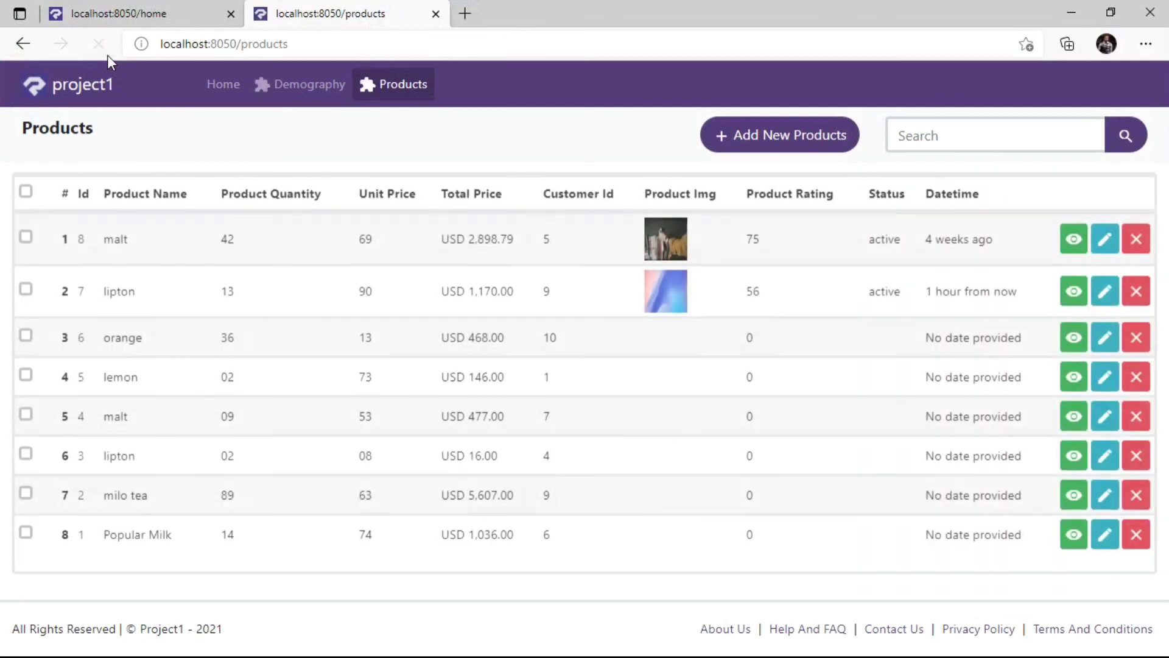
pyautogui.moveTo(441, 240); pyautogui.dragTo(476, 245)
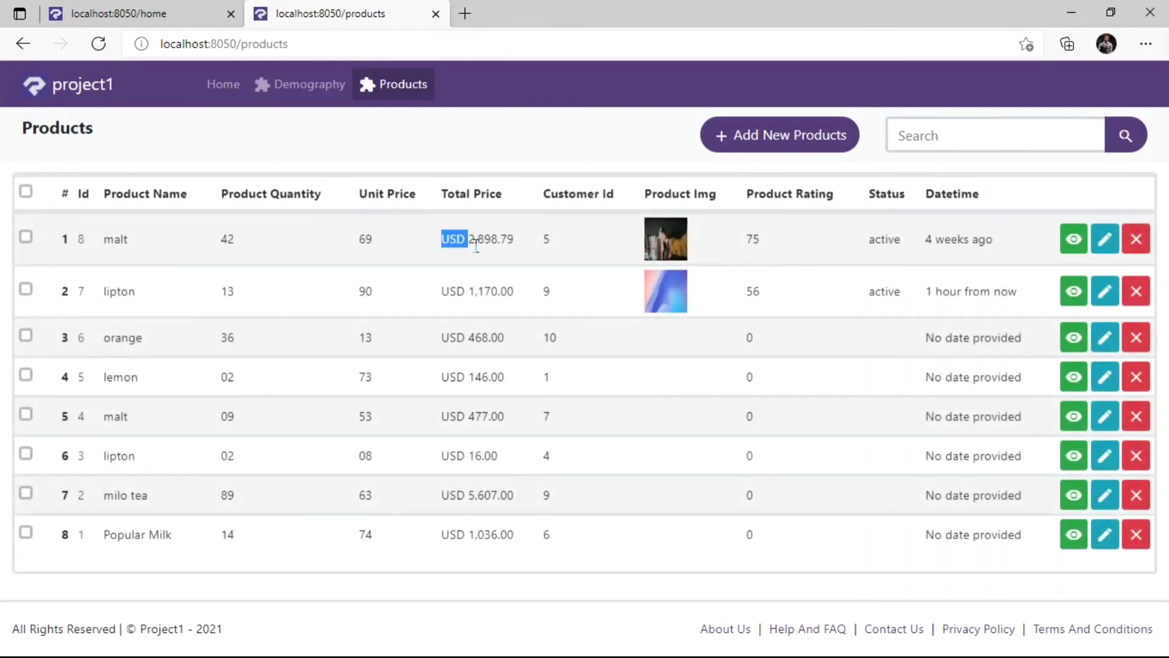
pyautogui.click(470, 317)
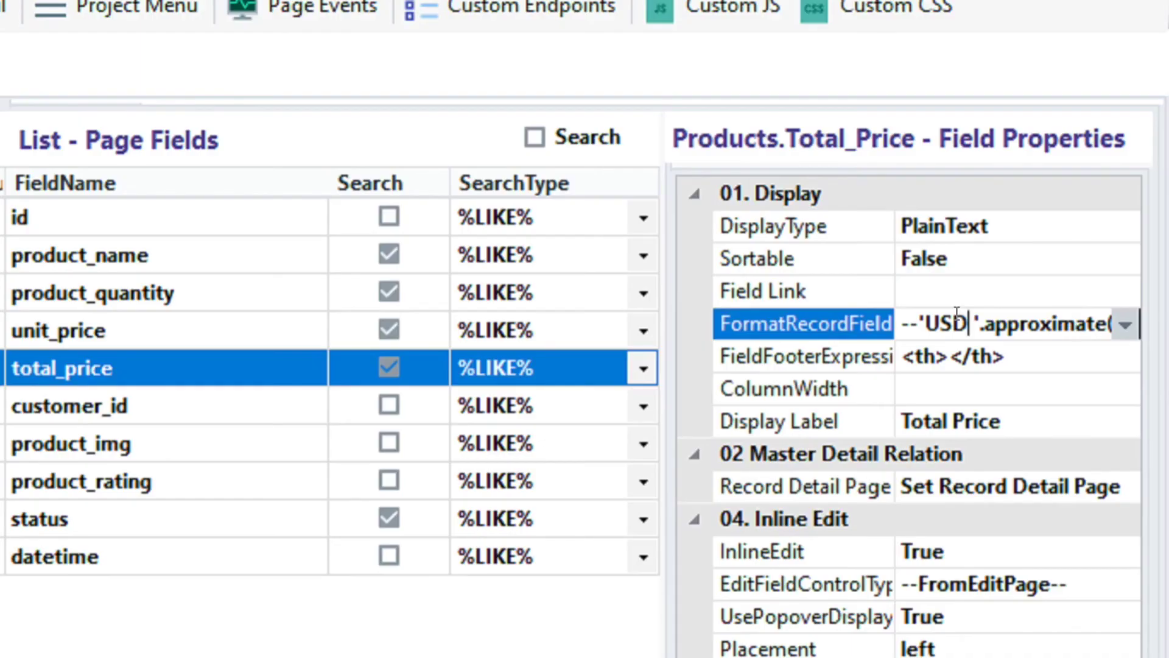
# - Replace the USD prefix in the total_price format with NGN and check the published Total Price column
pyautogui.press('BackSpace')
pyautogui.press('BackSpace')
pyautogui.press('BackSpace')
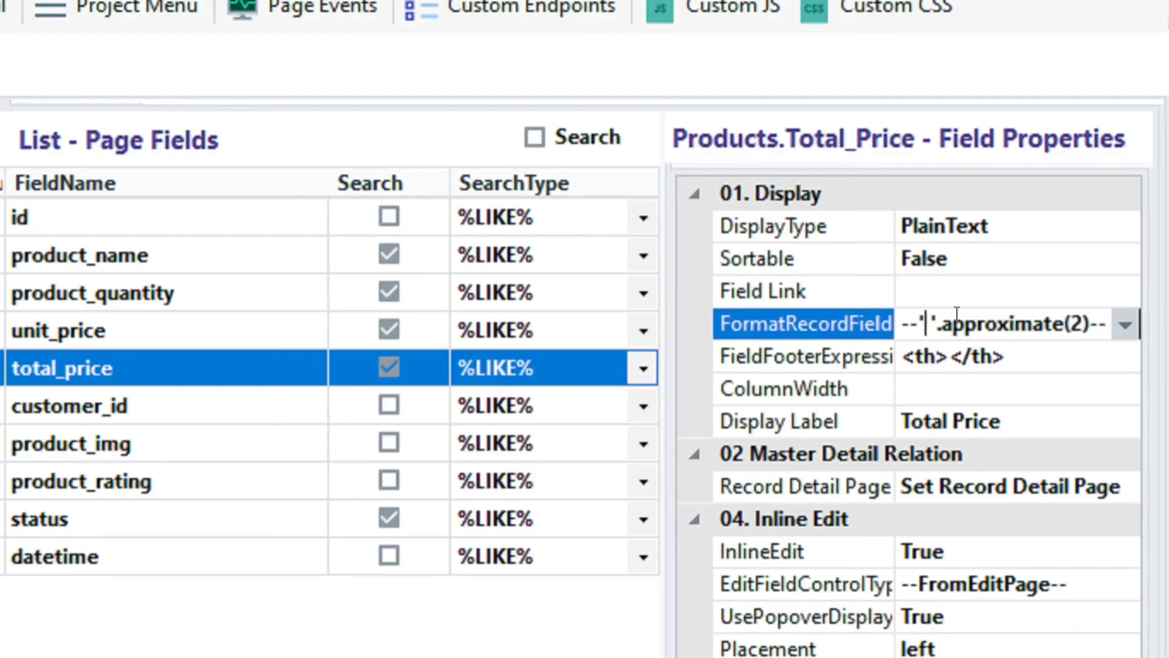
pyautogui.write('NGN')
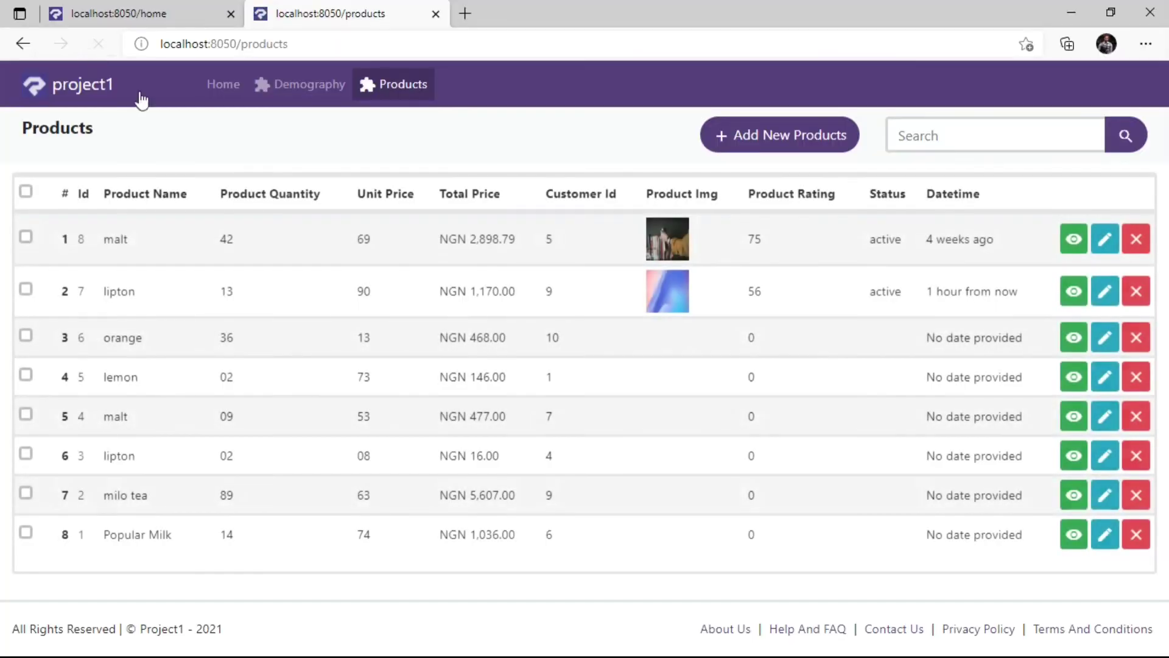
pyautogui.moveTo(440, 239); pyautogui.dragTo(470, 239)
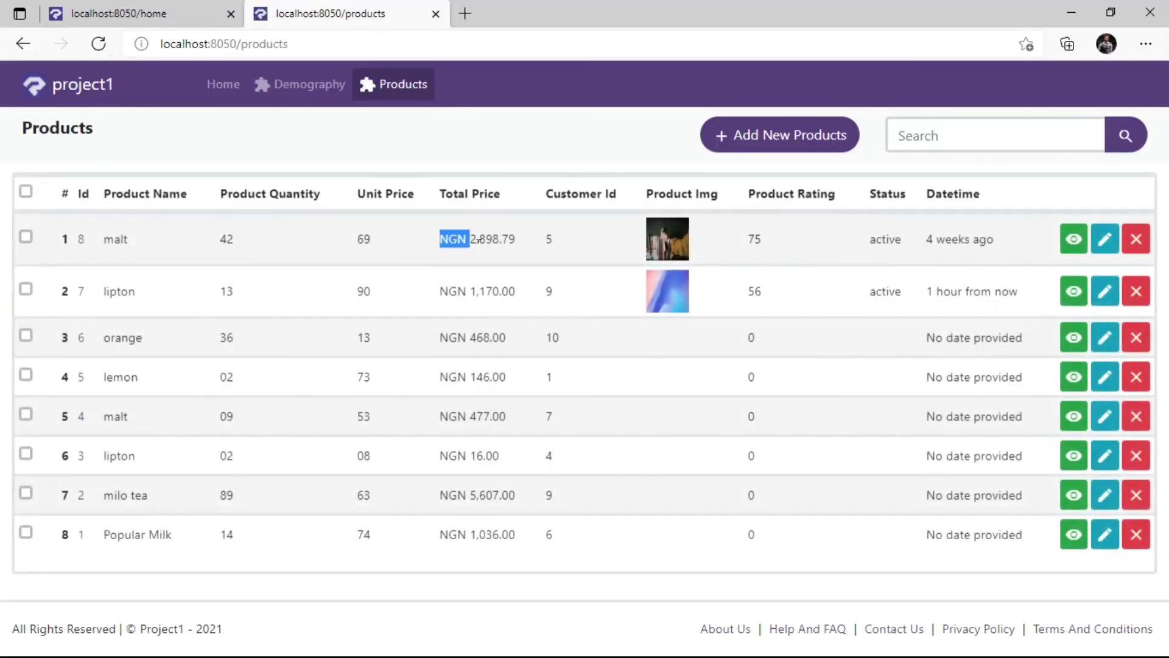
pyautogui.click(481, 326)
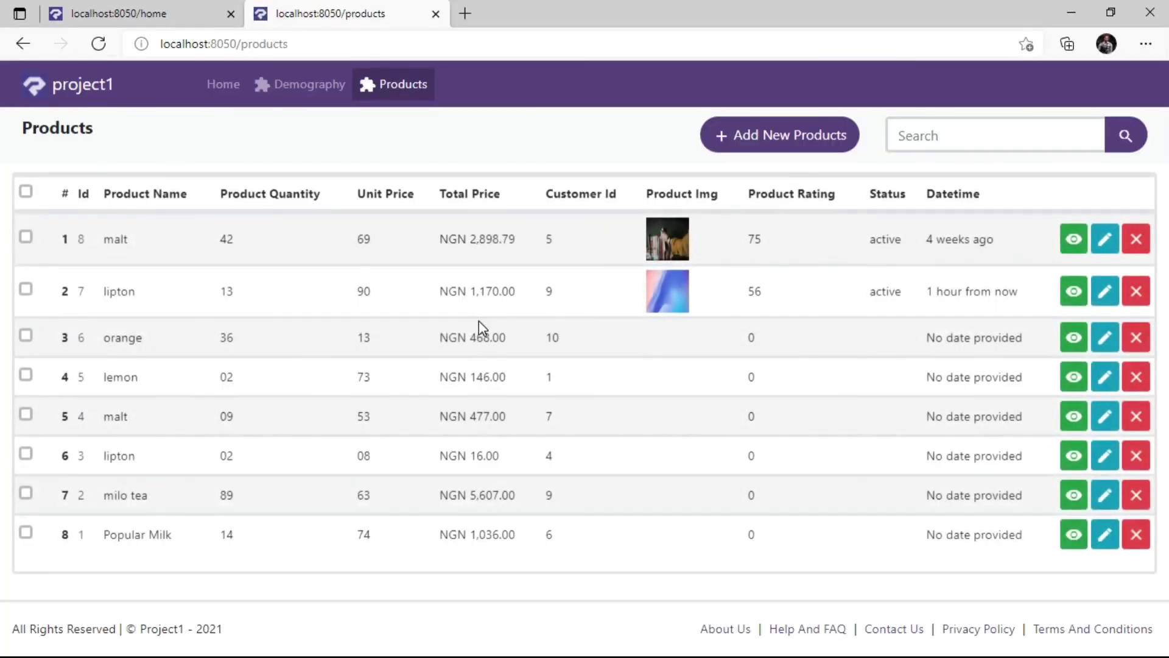